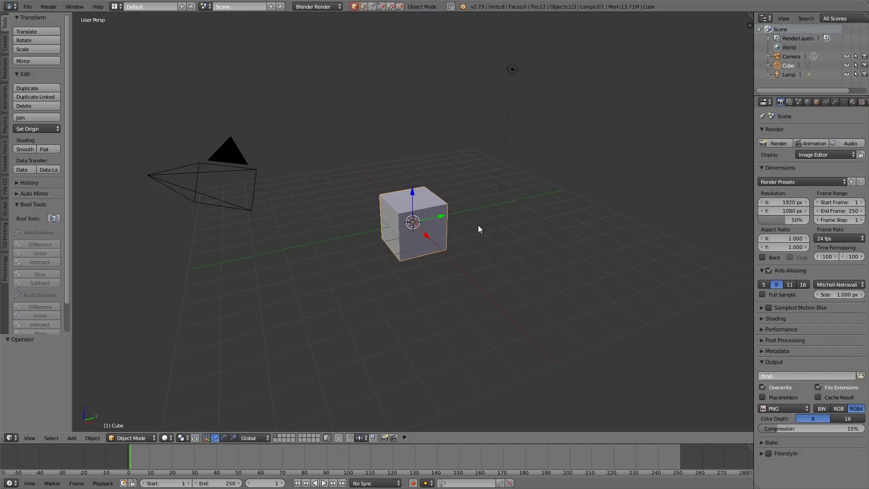
# Add a Bevel modifier with 2 segments to the cube and shade it smooth
pyautogui.click(835, 102)
pyautogui.click(815, 132)
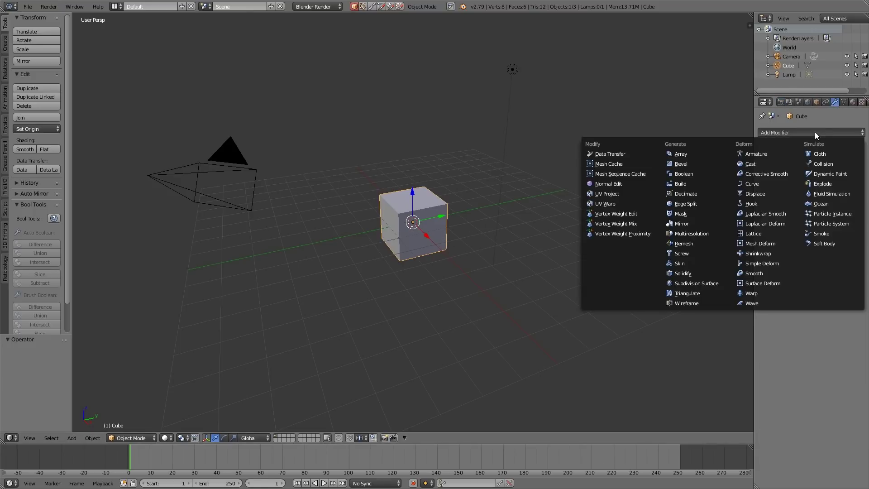
pyautogui.click(682, 162)
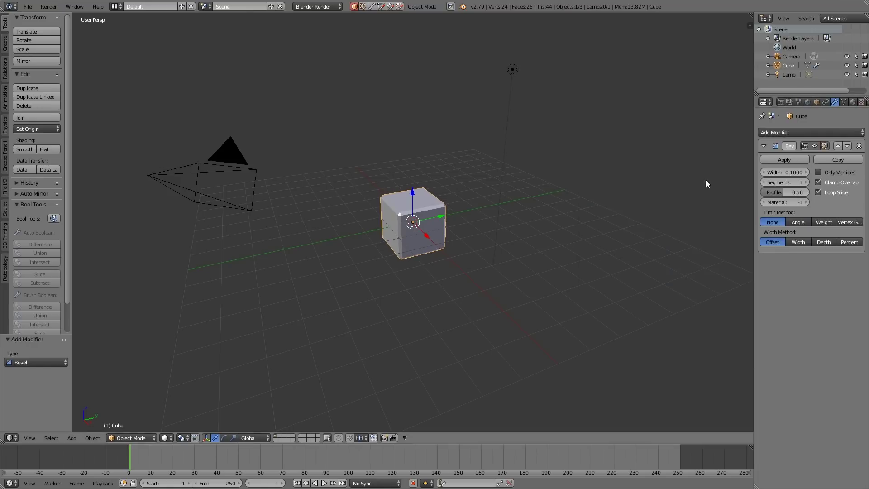
pyautogui.click(806, 183)
pyautogui.scroll(3, 483, 208)
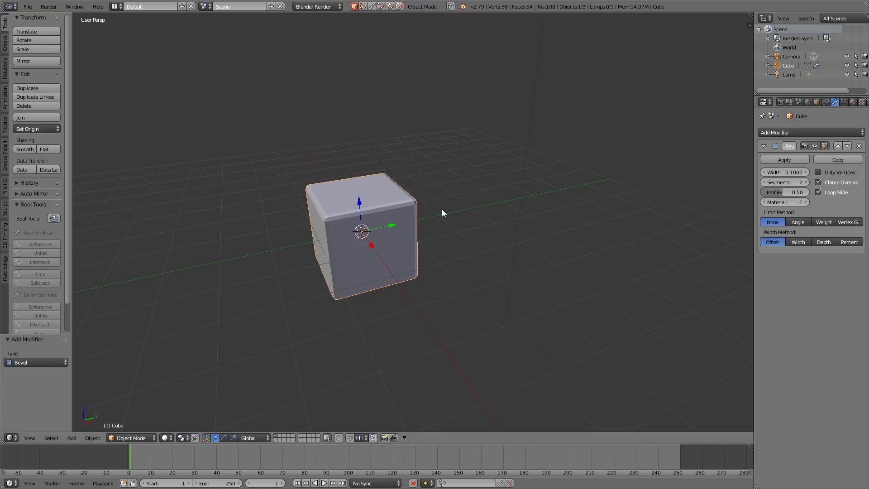
pyautogui.click(25, 148)
# Add a level 2 Subdivision Surface modifier for softly rounded edges
pyautogui.click(786, 132)
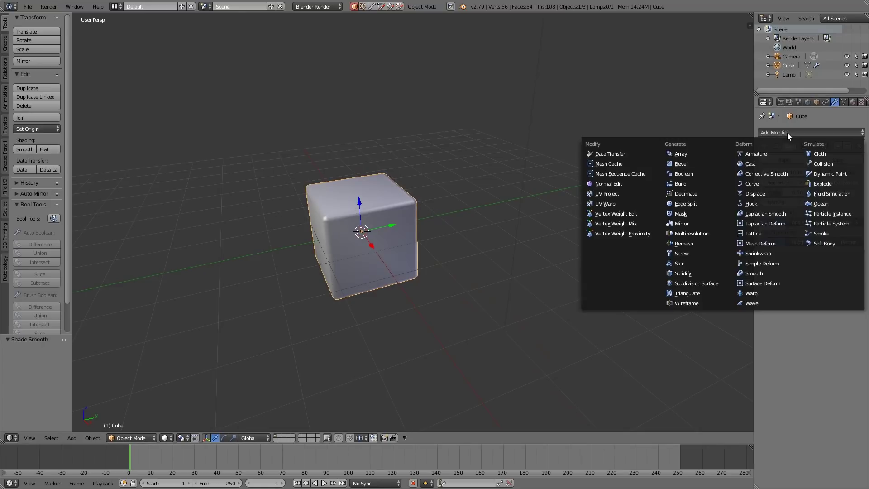
pyautogui.click(684, 281)
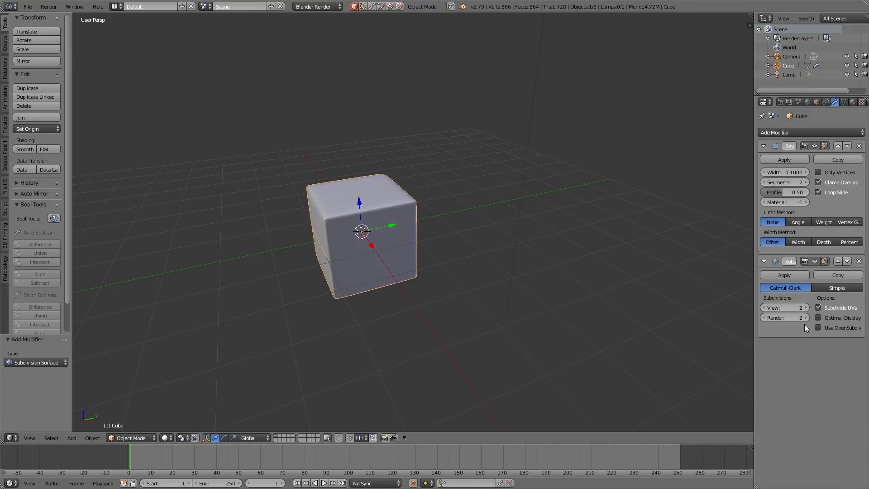
pyautogui.moveTo(350, 230); pyautogui.dragTo(376, 219, button='middle')
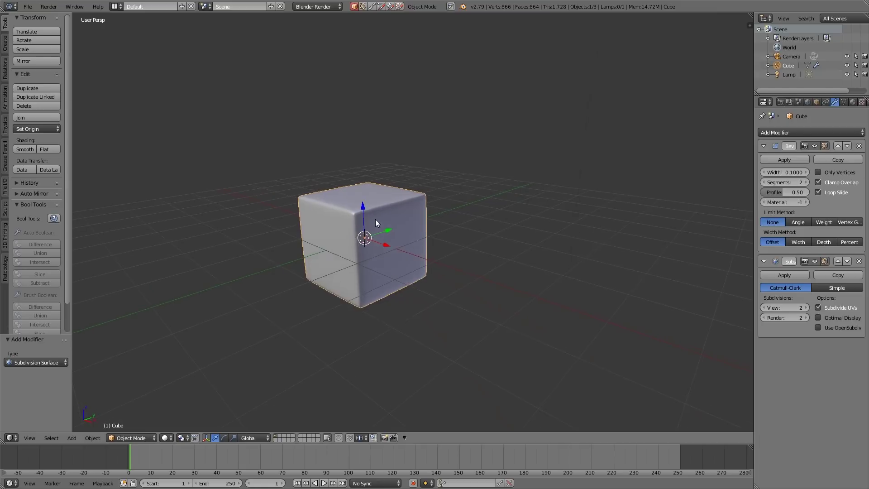
pyautogui.scroll(1, 376, 219)
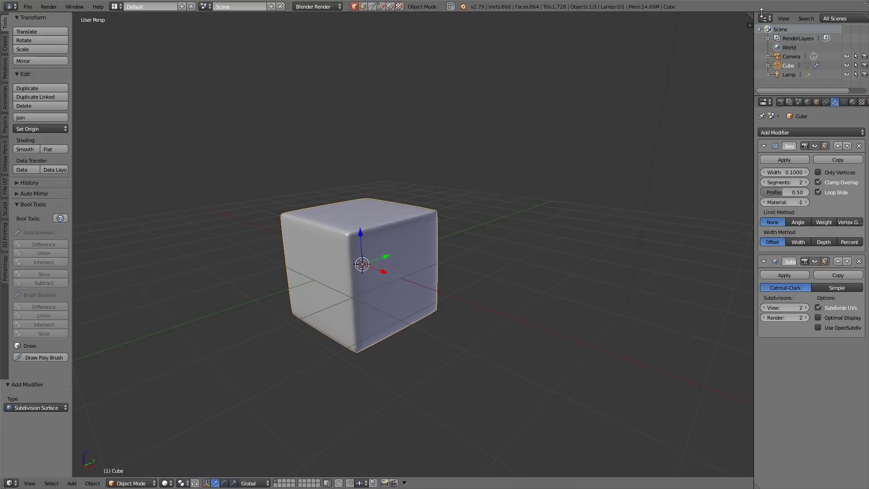
# Split the view into a Node Editor, switch to Cycles and enable nodes for Material.001
pyautogui.click(426, 483)
pyautogui.click(472, 388)
pyautogui.press('n')
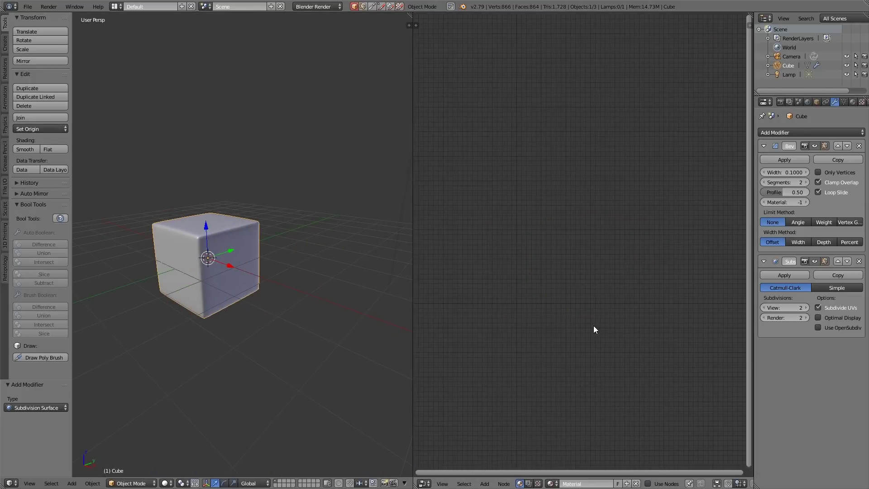
pyautogui.click(636, 484)
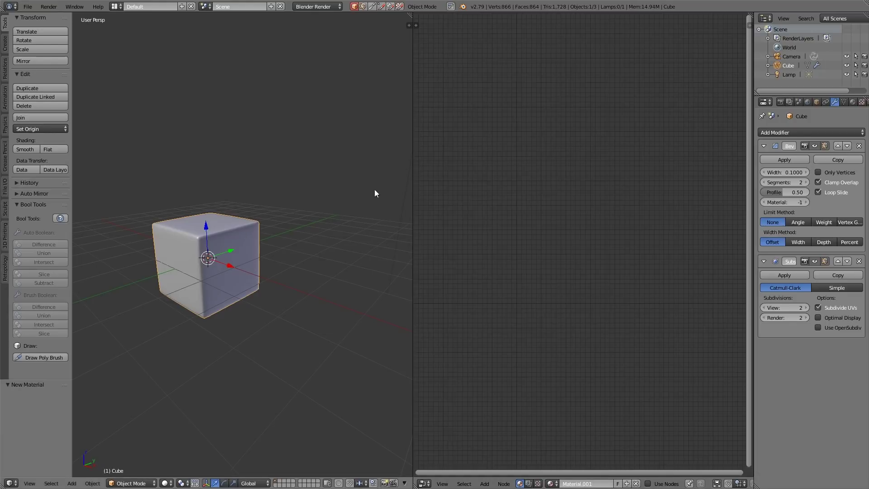
pyautogui.click(317, 7)
pyautogui.click(319, 37)
pyautogui.click(662, 485)
pyautogui.scroll(4, 625, 298)
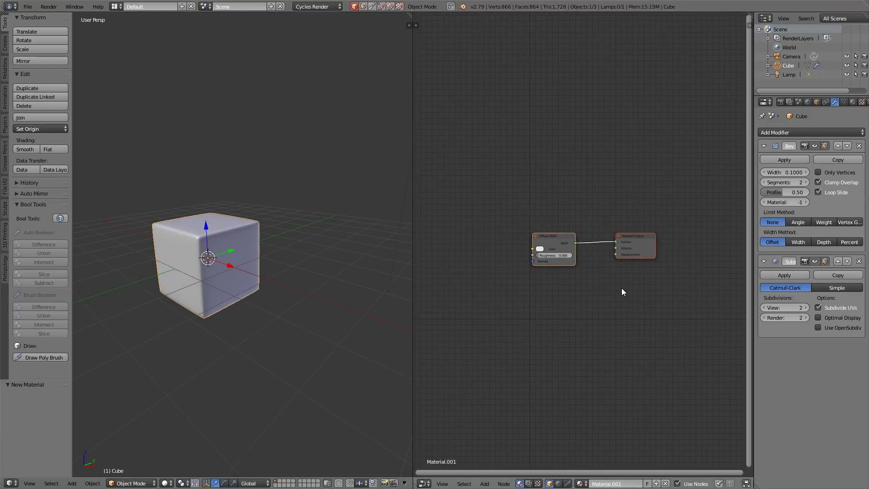
# Convert the Diffuse BSDF into a Principled BSDF placed beside the Material Output
pyautogui.click(526, 215)
pyautogui.hotkey('shift', 's')
pyautogui.moveTo(529, 214)
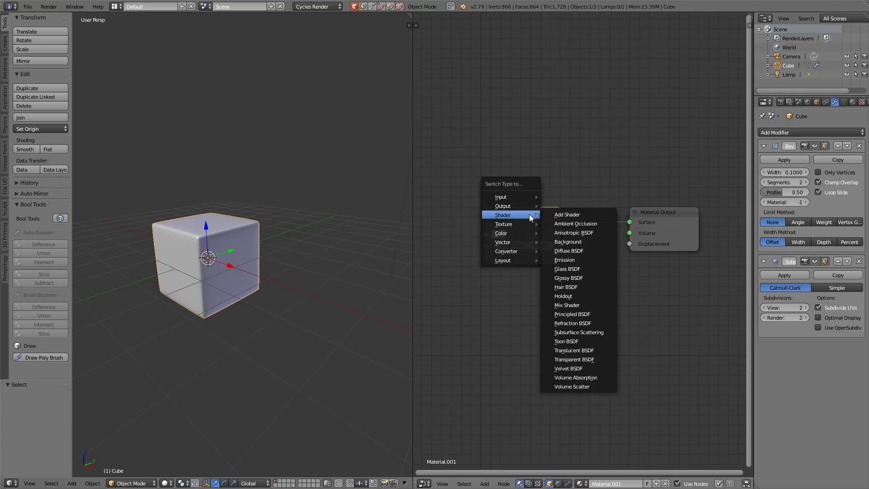
pyautogui.click(572, 314)
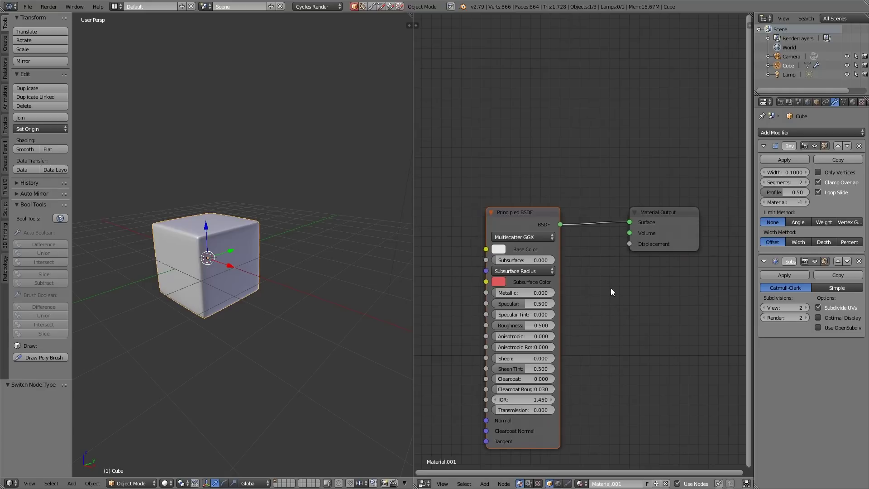
pyautogui.moveTo(674, 213); pyautogui.dragTo(700, 194)
pyautogui.moveTo(533, 212); pyautogui.dragTo(606, 186)
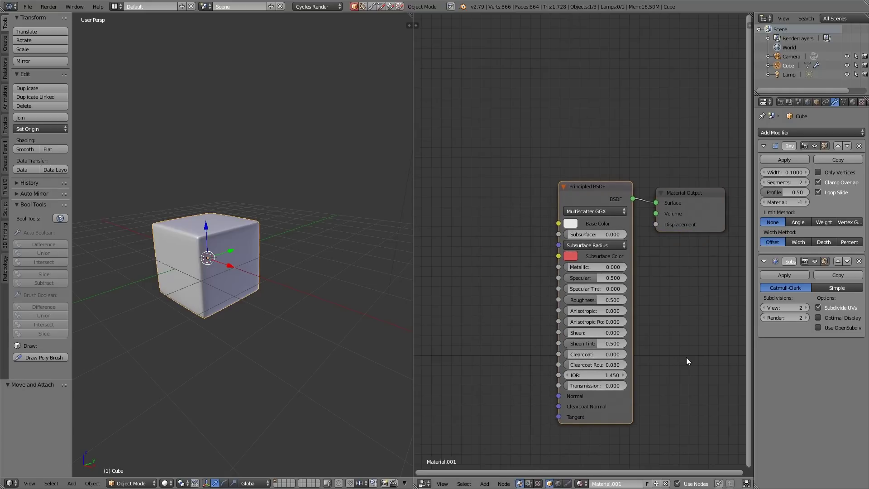
# Light the world with an Environment Texture node loaded with an HDRI panorama
pyautogui.click(558, 483)
pyautogui.hotkey('shift', 'a')
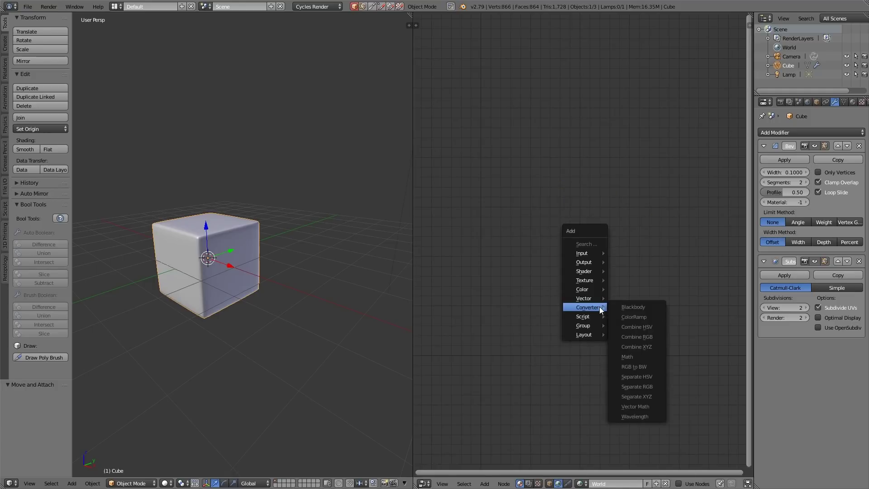
pyautogui.click(680, 484)
pyautogui.hotkey('shift', 'a')
pyautogui.moveTo(462, 195)
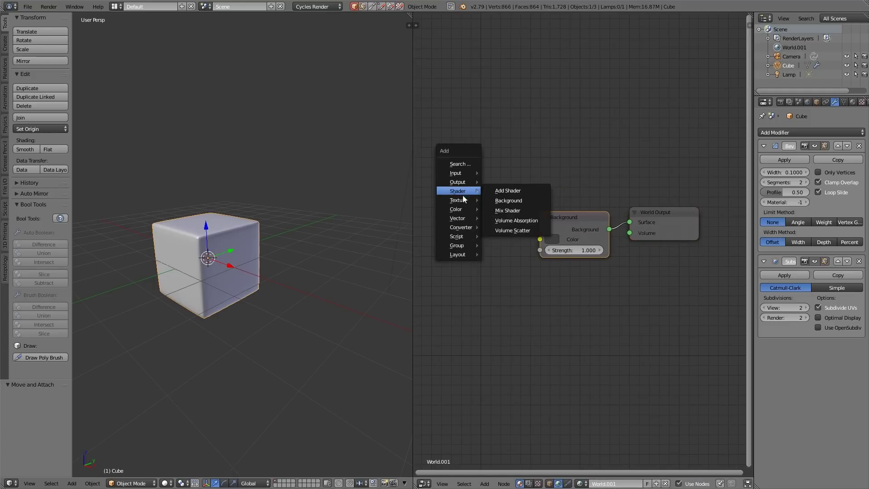
pyautogui.click(534, 198)
pyautogui.click(479, 234)
pyautogui.click(46, 191)
pyautogui.click(154, 18)
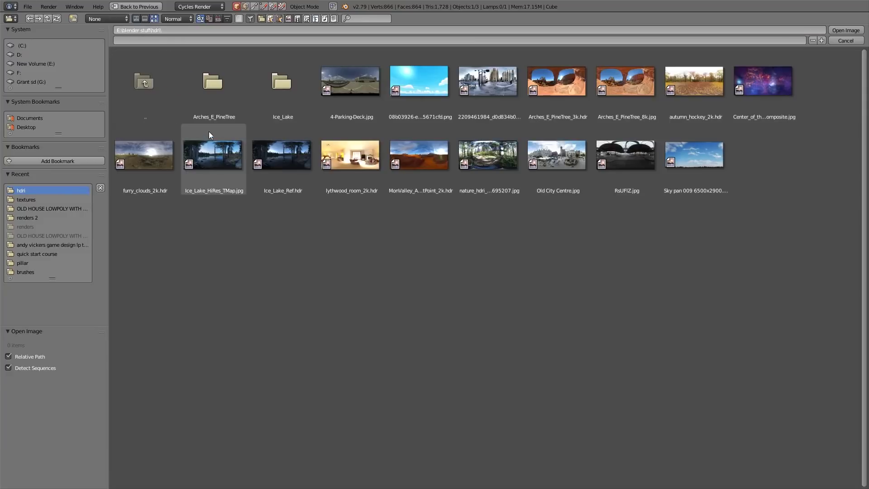
pyautogui.doubleClick(487, 84)
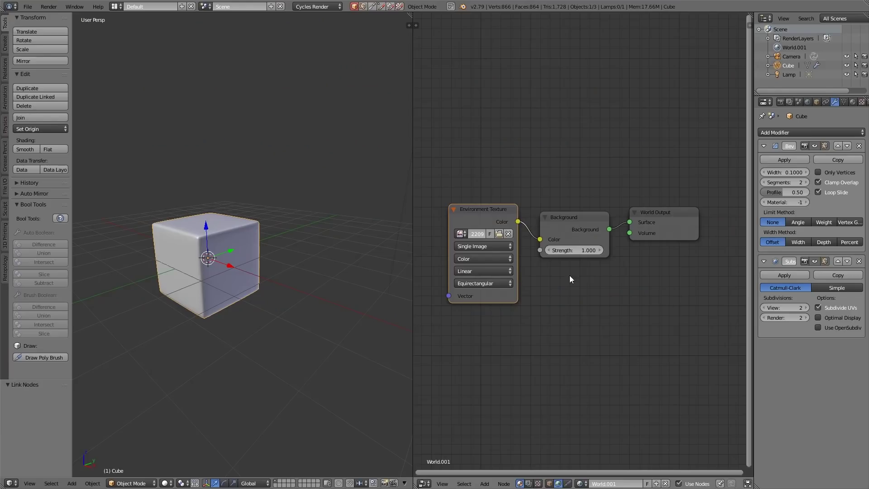
pyautogui.click(550, 483)
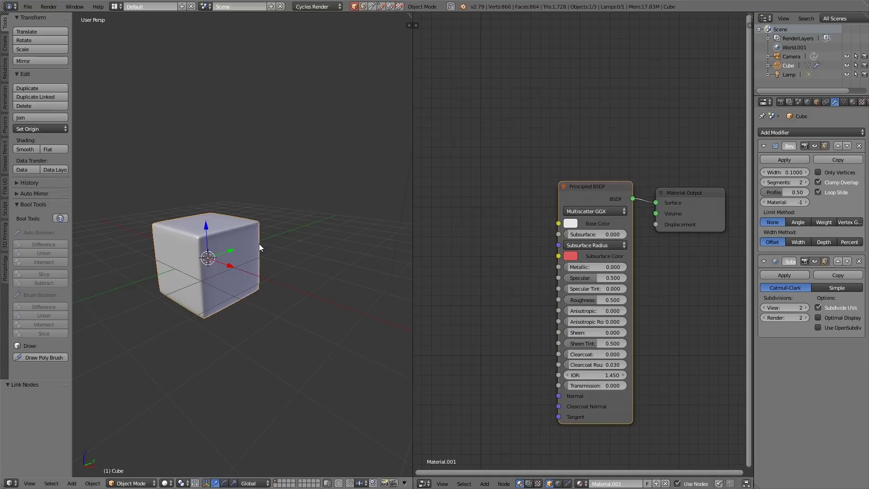
# Add a ground plane scaled up about five times
pyautogui.hotkey('shift', 'a')
pyautogui.moveTo(259, 244)
pyautogui.click(301, 244)
pyautogui.press('s')
pyautogui.click(283, 243)
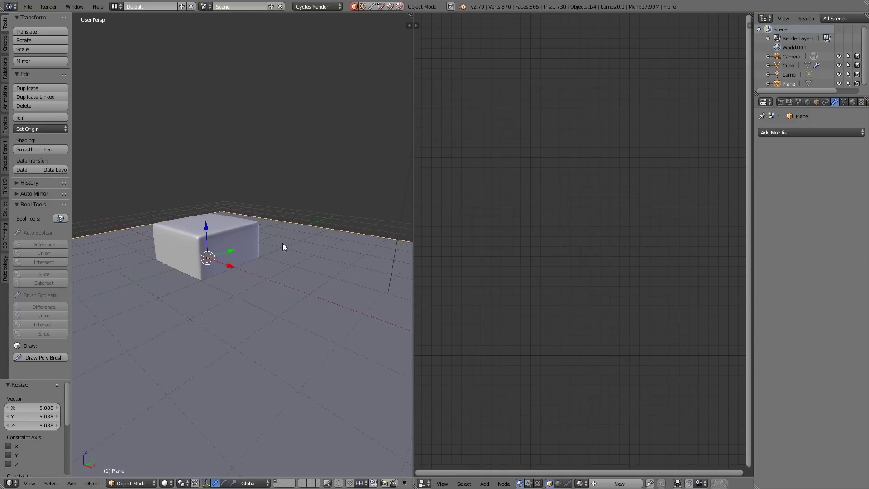
# Raise the cube 1 unit along the Z axis
pyautogui.rightClick(299, 226)
pyautogui.press('g')
pyautogui.press('z')
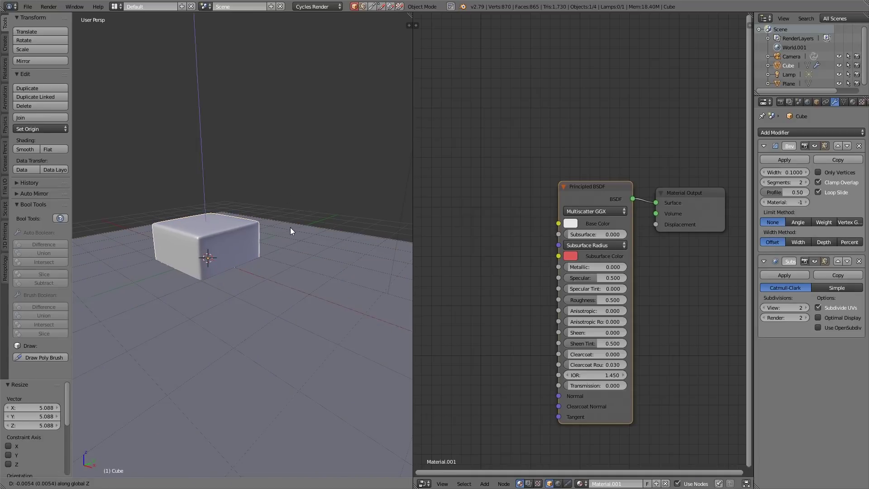
pyautogui.press('1')
pyautogui.press('Return')
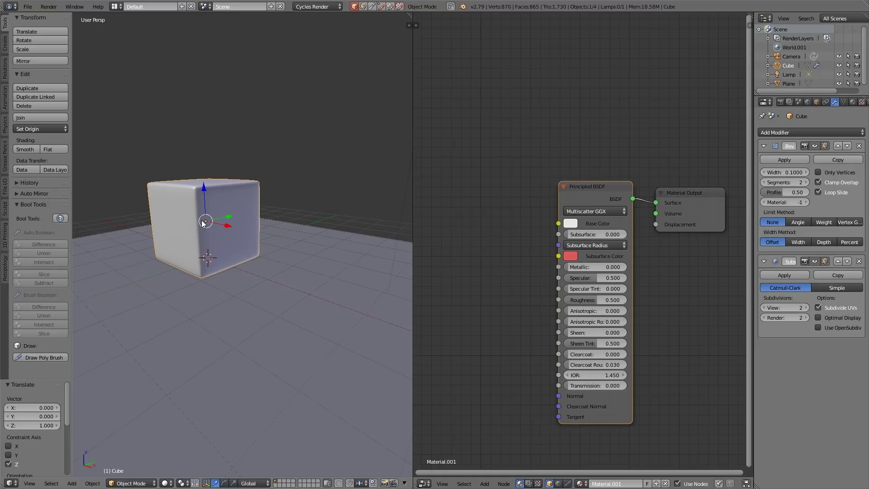
# Duplicate the cube as Cube.001 and place the copy to the right
pyautogui.hotkey('shift', 'd')
pyautogui.click(330, 254)
pyautogui.moveTo(330, 253); pyautogui.dragTo(283, 254, button='middle')
# Inset Cube.001's front face and extrude it inward as a recess
pyautogui.press('Tab')
pyautogui.hotkey('ctrl', 'Tab')
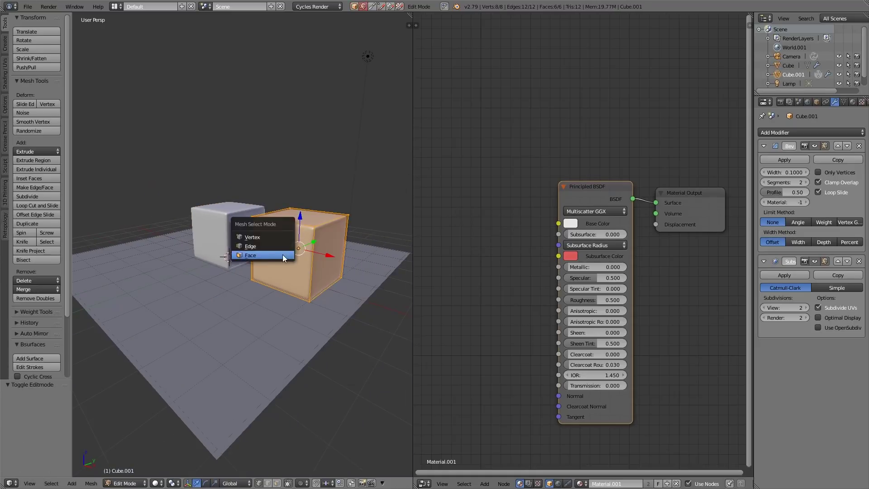
pyautogui.click(282, 255)
pyautogui.rightClick(294, 251)
pyautogui.press('e')
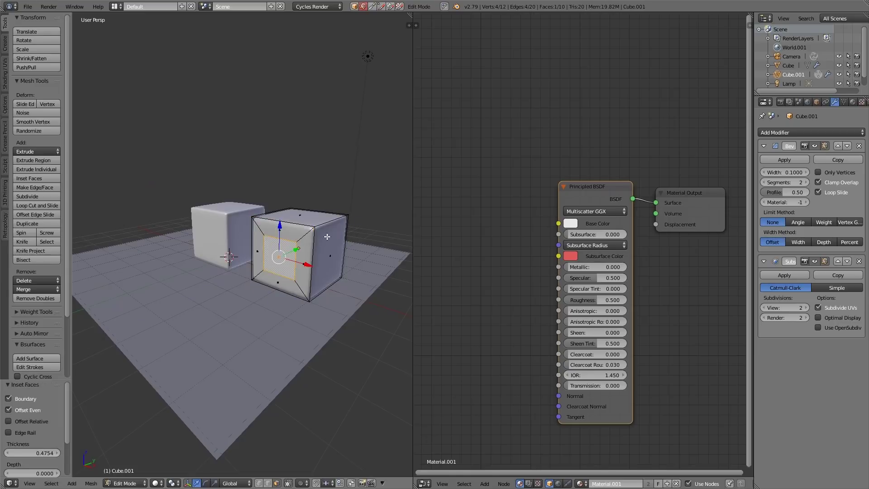
pyautogui.click(321, 216)
pyautogui.rightClick(321, 216)
pyautogui.press('e')
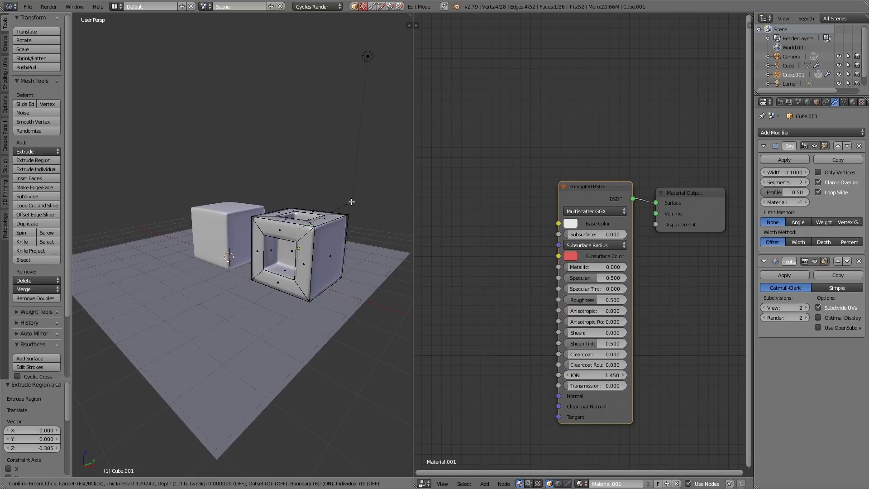
pyautogui.click(365, 165)
pyautogui.press('Tab')
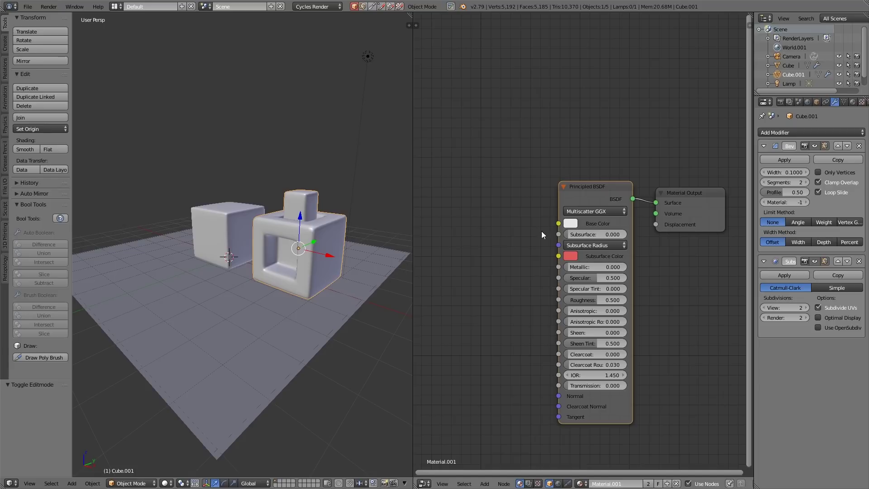
# Bring the textures.com ConcreteRough0019 browser window over Blender and maximize it
pyautogui.hotkey('alt', 'Tab')
pyautogui.moveTo(212, 7); pyautogui.dragTo(534, 63)
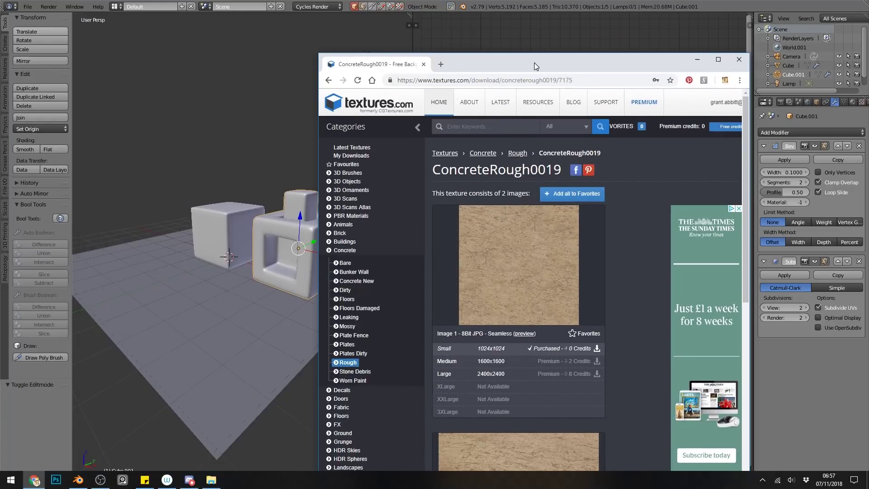
pyautogui.doubleClick(525, 63)
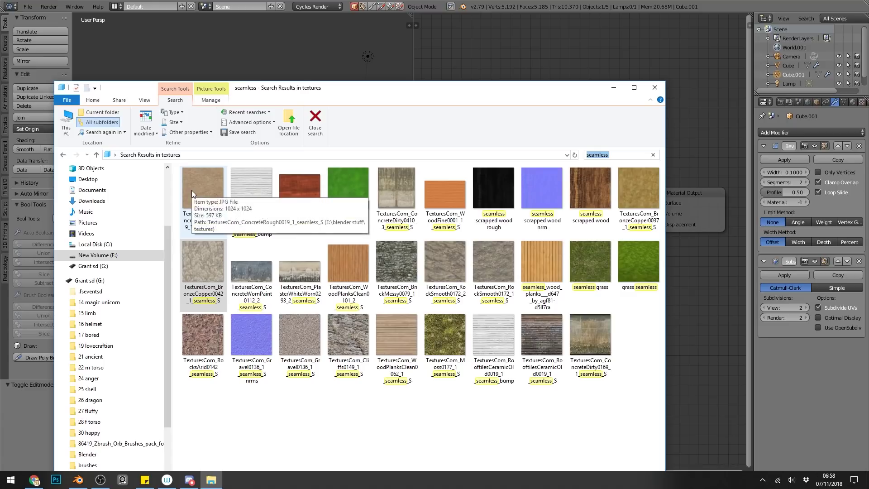
# Drag the ConcreteRough0019 and seamless grass images into Blender's node editor as Image Texture nodes
pyautogui.moveTo(194, 194); pyautogui.dragTo(528, 69)
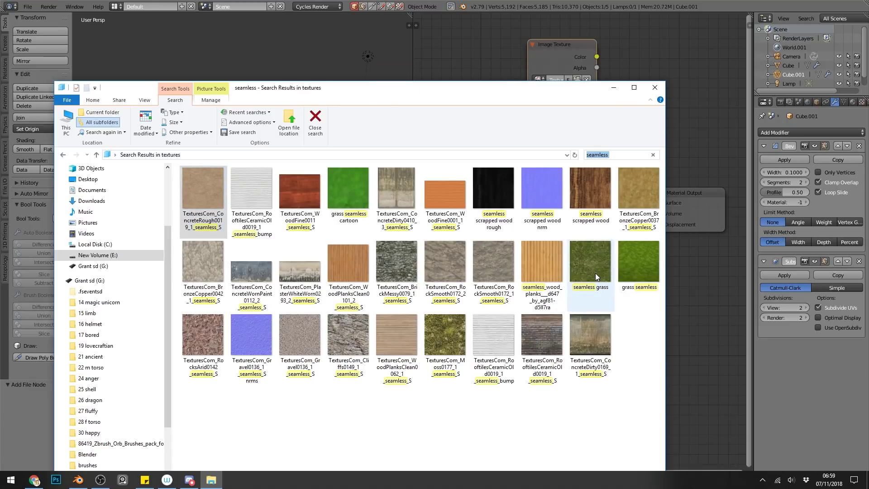
pyautogui.moveTo(596, 273); pyautogui.dragTo(664, 47)
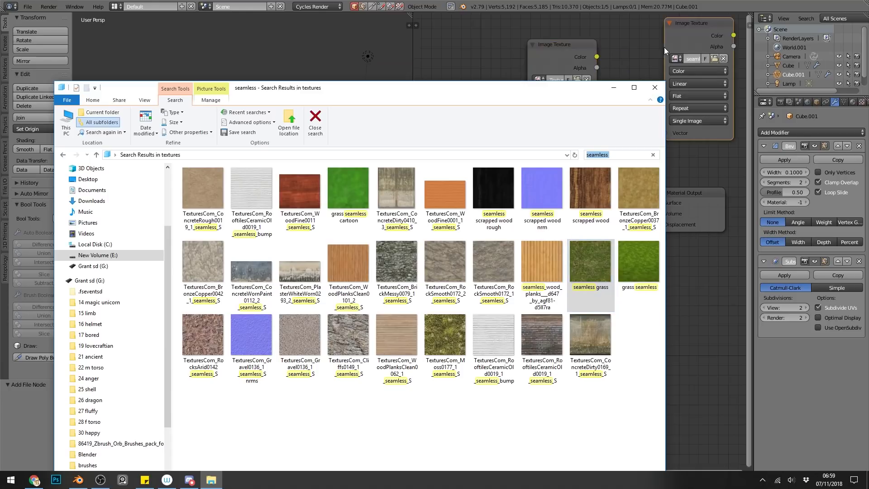
pyautogui.moveTo(320, 92); pyautogui.dragTo(59, 92)
pyautogui.click(59, 67)
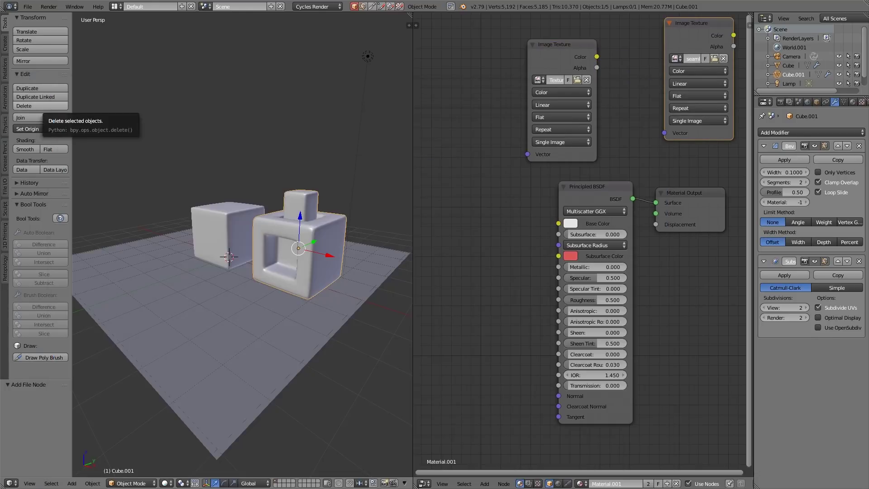
# Create Material.002 on the plane with seamless grass.jpg feeding Diffuse, mapped by Object coordinates
pyautogui.rightClick(195, 315)
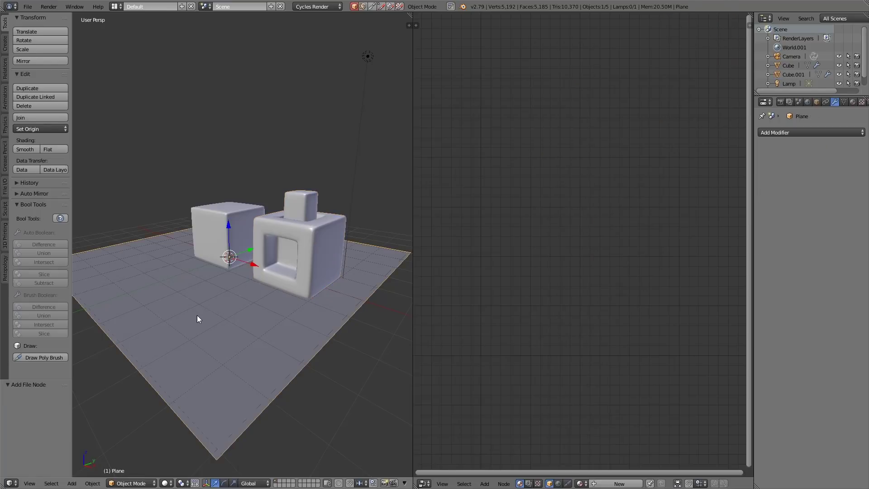
pyautogui.click(620, 483)
pyautogui.moveTo(517, 213); pyautogui.dragTo(571, 215)
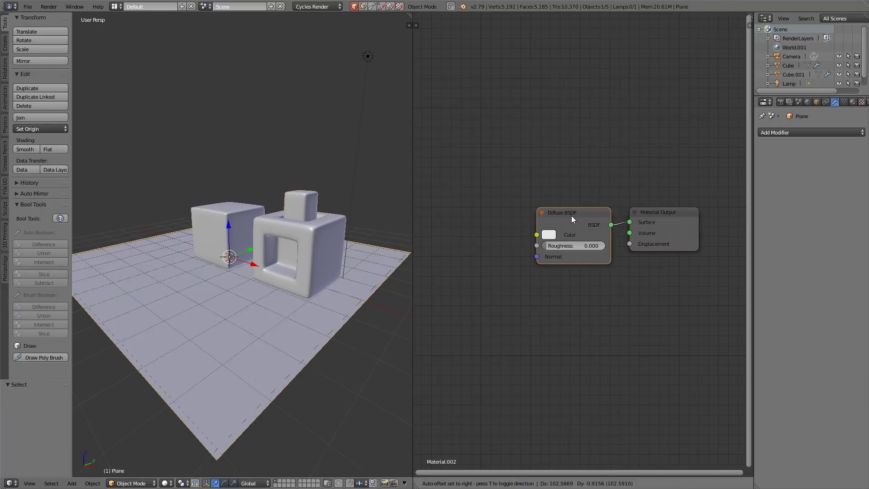
pyautogui.hotkey('ctrl', 't')
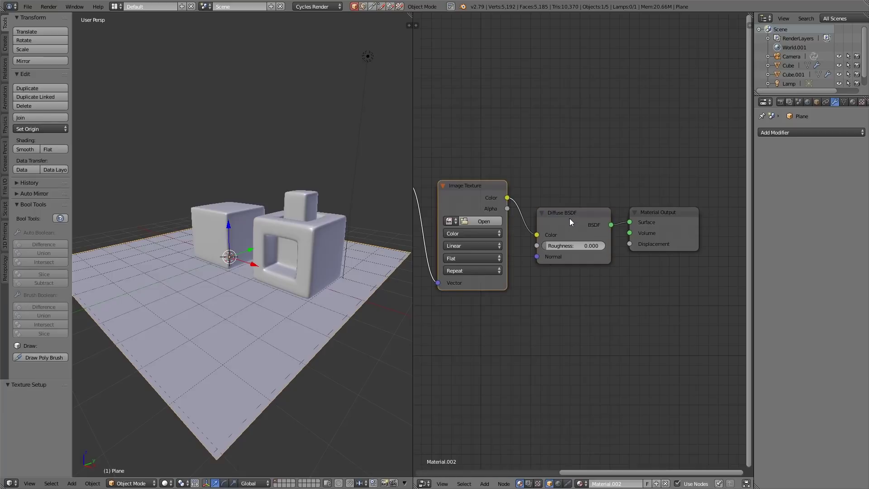
pyautogui.moveTo(569, 218); pyautogui.dragTo(598, 260, button='middle')
pyautogui.moveTo(450, 301); pyautogui.dragTo(538, 299, button='middle')
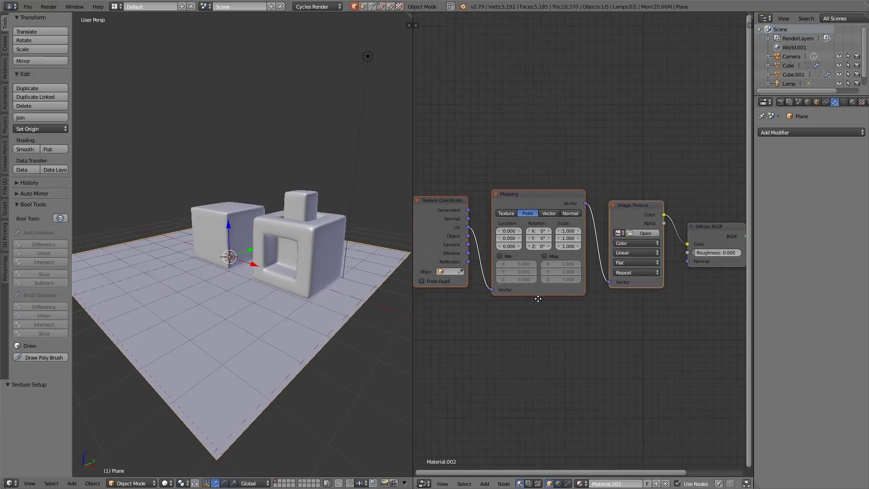
pyautogui.click(628, 233)
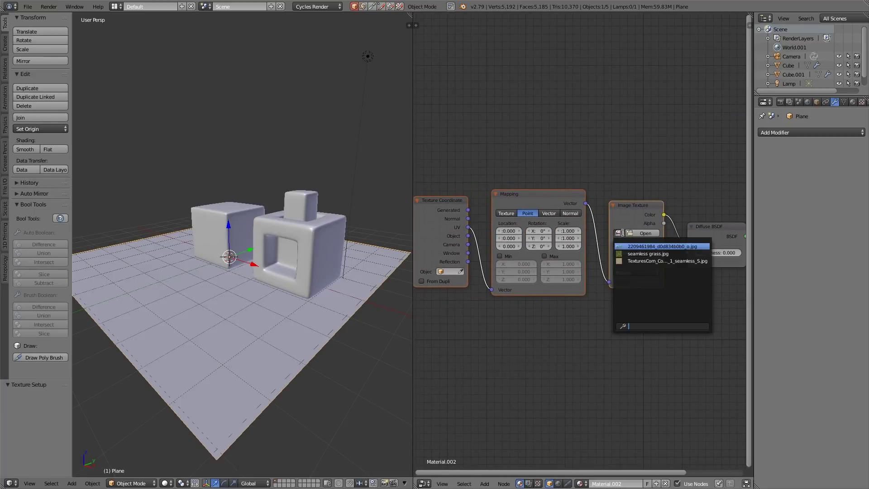
pyautogui.click(632, 254)
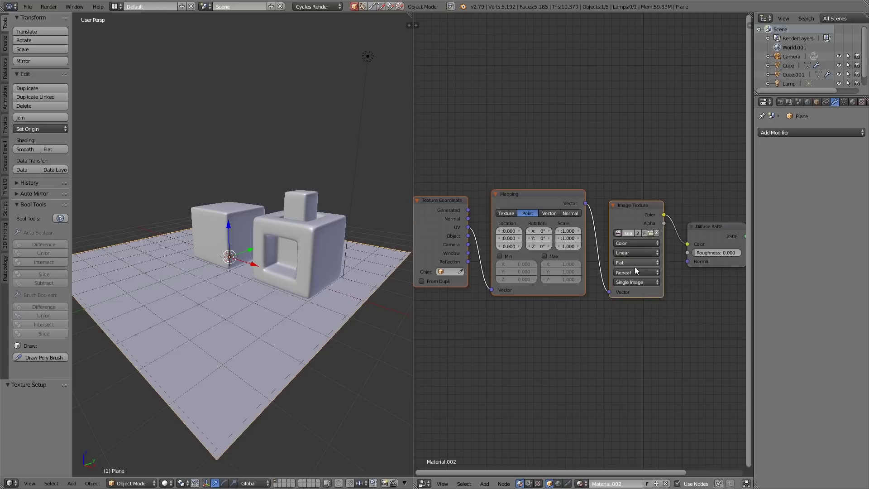
pyautogui.moveTo(468, 236); pyautogui.dragTo(491, 290)
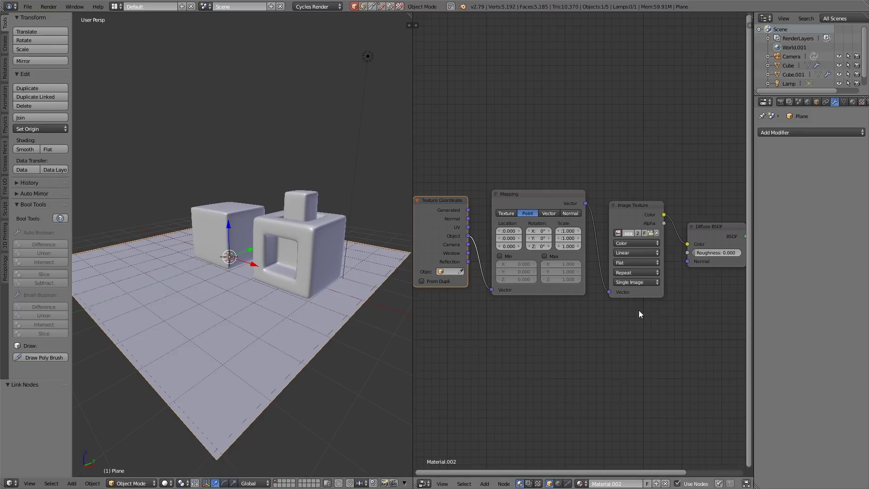
# In rendered preview, set the grass Mapping scale to 2 on X, Y and Z
pyautogui.hotkey('shift', 'z')
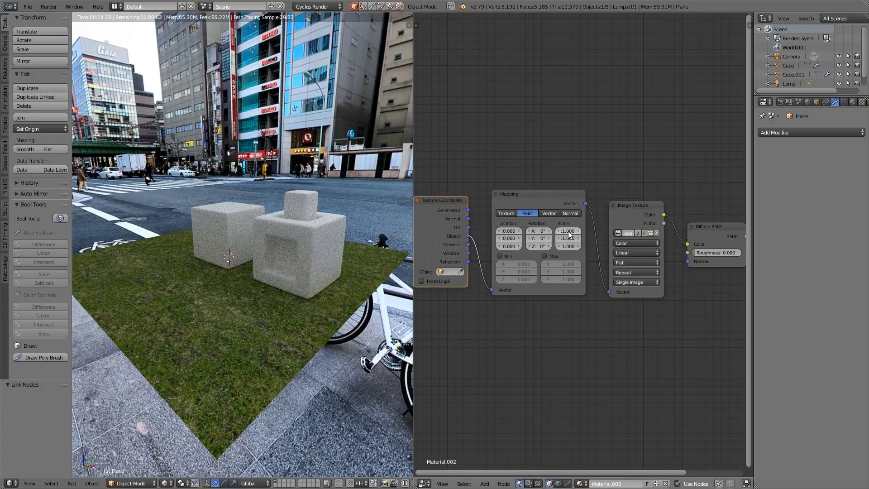
pyautogui.moveTo(568, 231); pyautogui.dragTo(568, 246)
pyautogui.write('2')
pyautogui.press('Return')
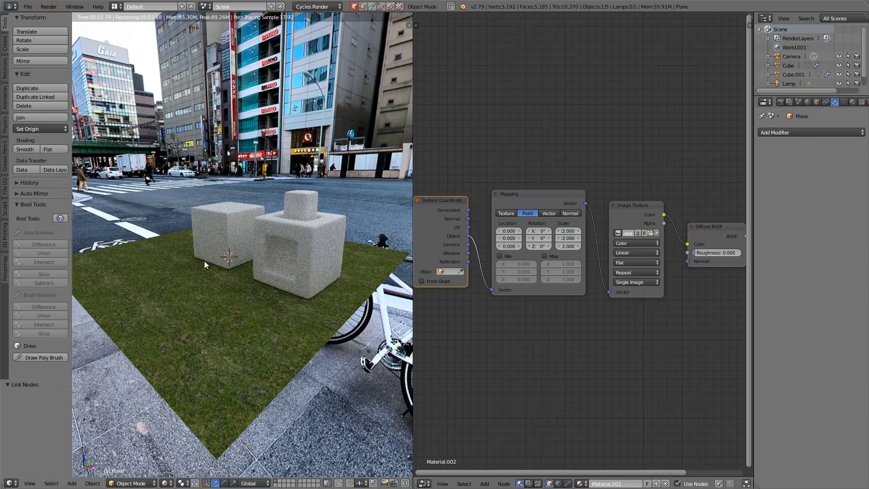
pyautogui.moveTo(242, 305); pyautogui.dragTo(243, 328, button='middle')
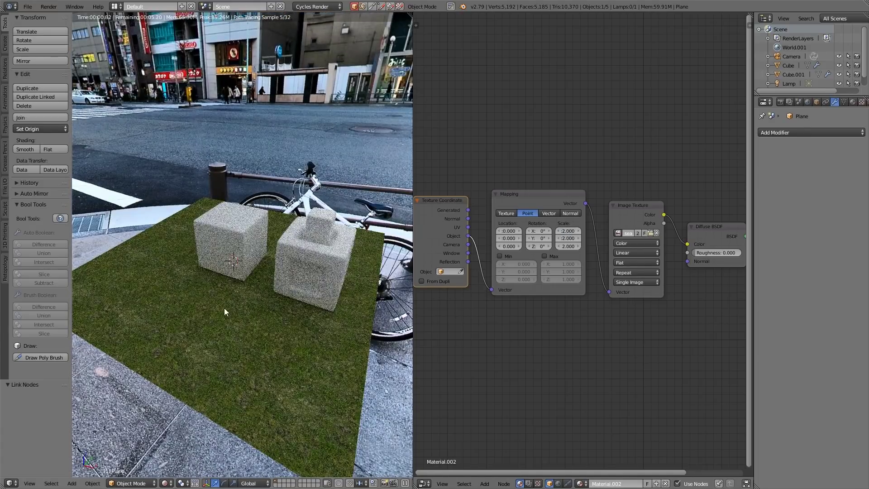
pyautogui.moveTo(262, 292); pyautogui.dragTo(267, 308, button='middle')
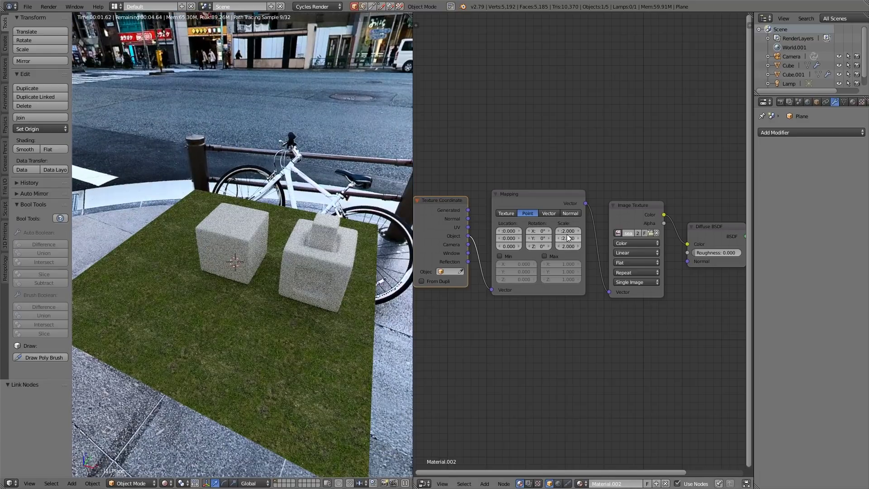
# Try a Mapping scale of 6, revert it to 2, and return to solid shading
pyautogui.moveTo(567, 235); pyautogui.dragTo(567, 231)
pyautogui.write('6')
pyautogui.hotkey('ctrl', 'a')
pyautogui.press('Return')
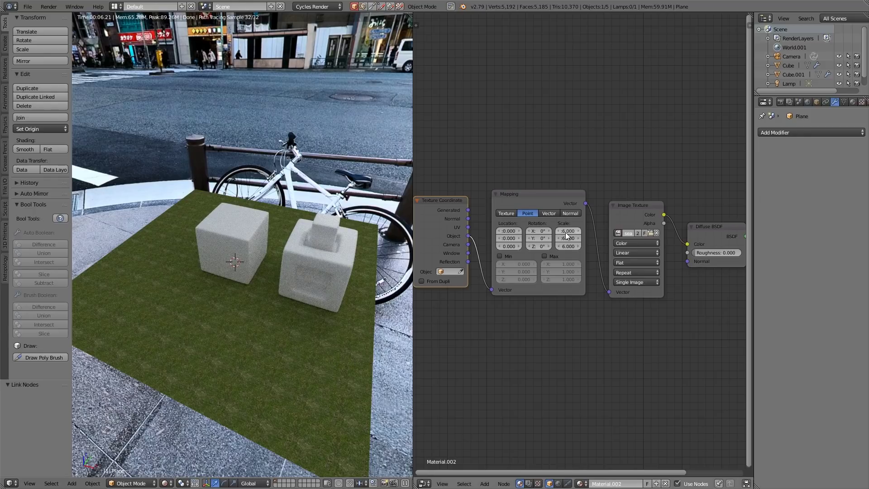
pyautogui.moveTo(568, 246); pyautogui.dragTo(566, 232)
pyautogui.write('2')
pyautogui.press('Return')
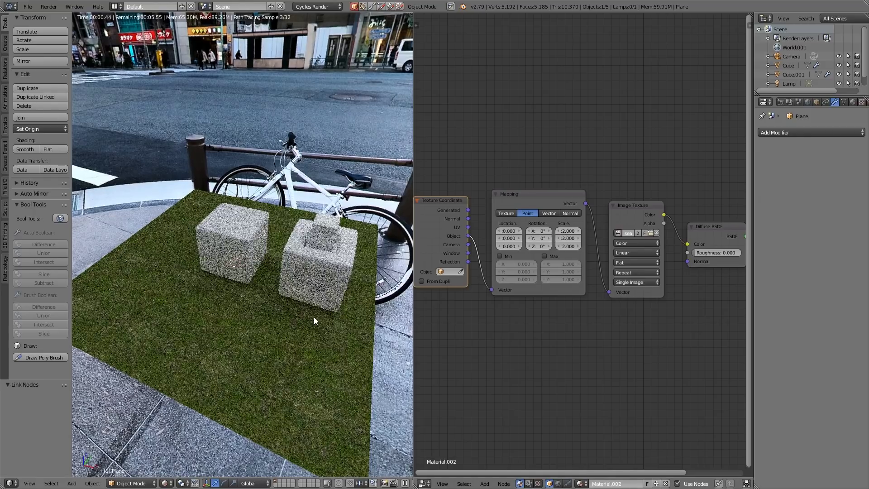
pyautogui.hotkey('shift', 'z')
pyautogui.moveTo(273, 346); pyautogui.dragTo(276, 372, button='middle')
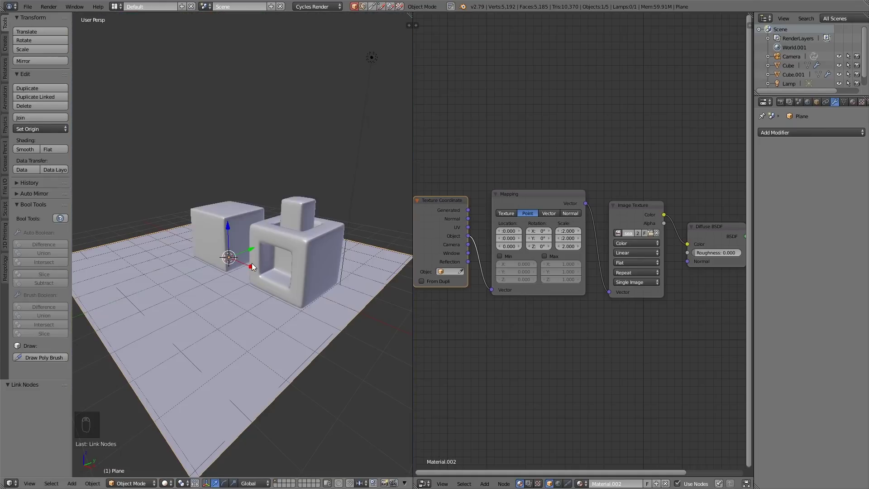
# Delete the grass Image Texture from the cube material and wire the concrete image into Base Color
pyautogui.rightClick(232, 223)
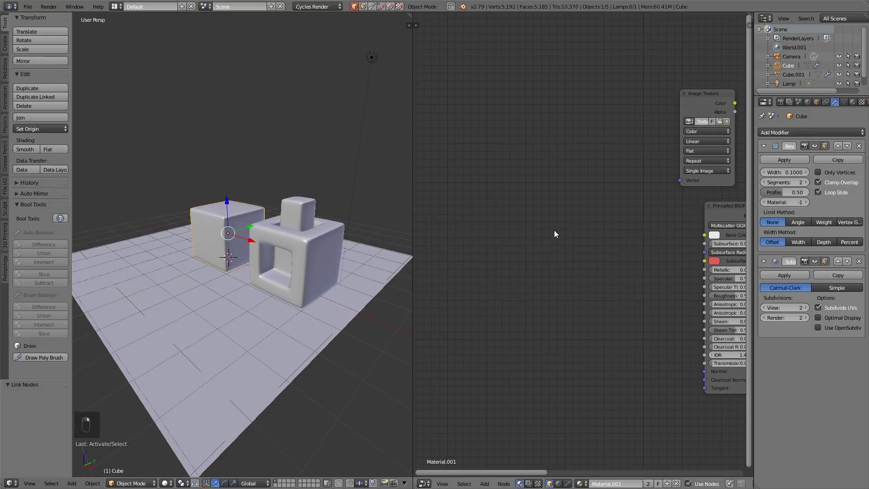
pyautogui.moveTo(554, 231); pyautogui.dragTo(444, 213, button='middle')
pyautogui.click(661, 66)
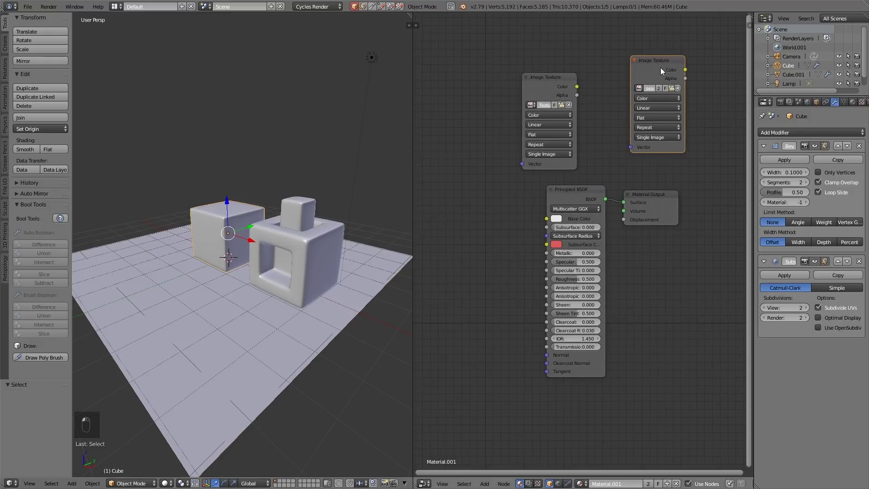
pyautogui.press('Delete')
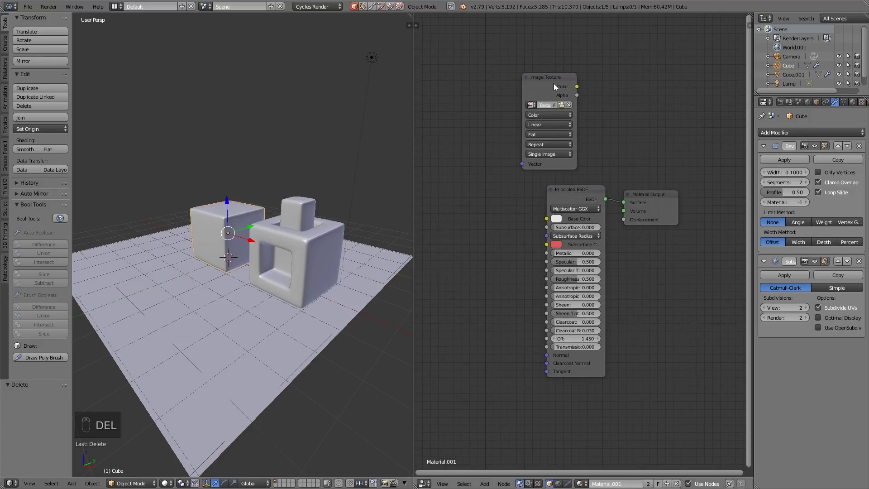
pyautogui.moveTo(554, 86); pyautogui.dragTo(551, 218)
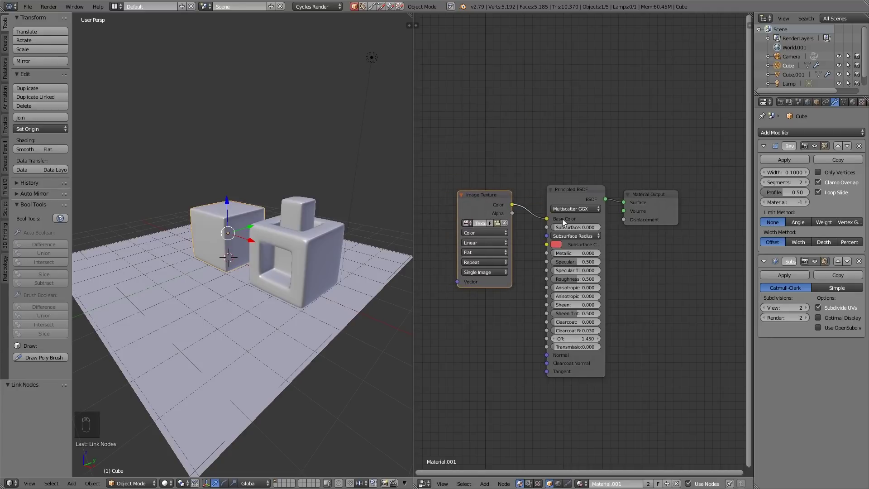
# Add a Mapping node to the concrete texture, driven by Texture Coordinate Object
pyautogui.moveTo(487, 199); pyautogui.dragTo(582, 204, button='middle')
pyautogui.hotkey('ctrl', 't')
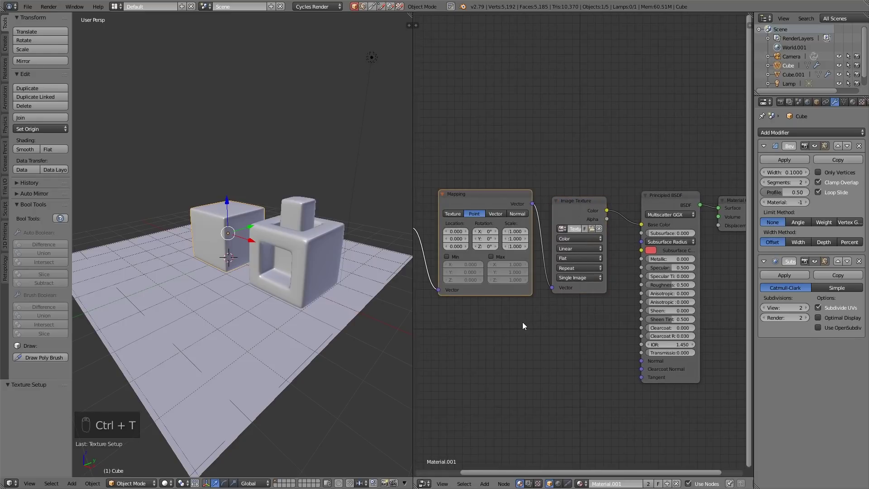
pyautogui.moveTo(522, 322); pyautogui.dragTo(588, 322, button='middle')
pyautogui.moveTo(475, 238); pyautogui.dragTo(503, 291)
# In rendered preview, change the concrete Image Texture projection from Flat to Box
pyautogui.hotkey('shift', 'z')
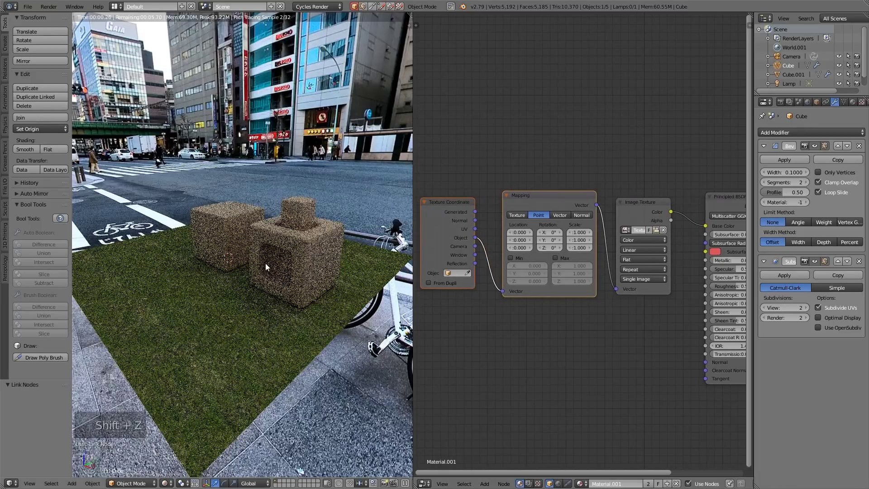
pyautogui.scroll(6, 264, 263)
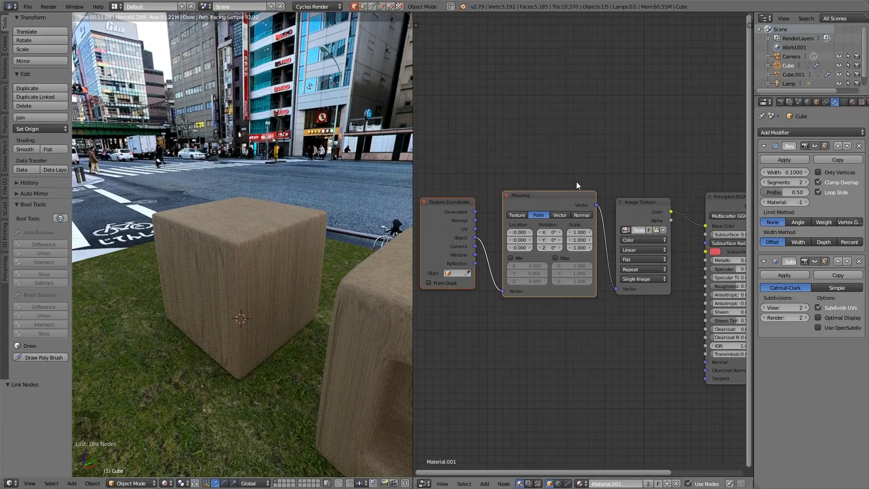
pyautogui.click(646, 261)
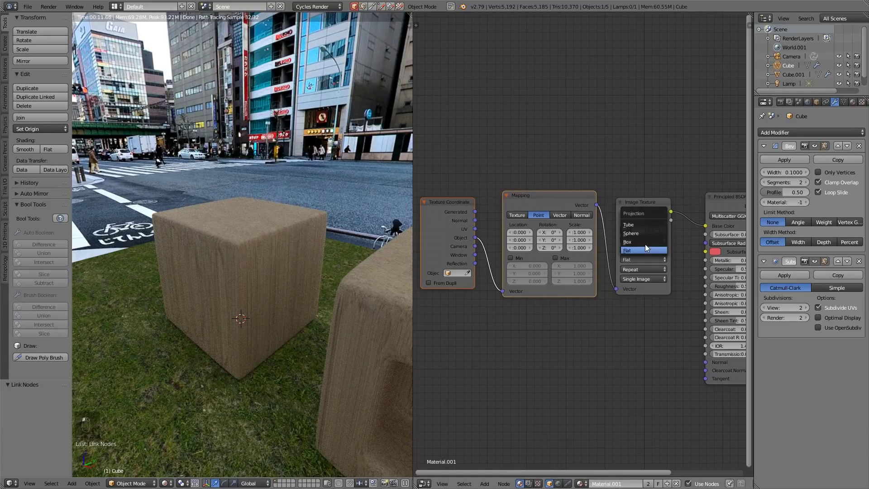
pyautogui.click(645, 241)
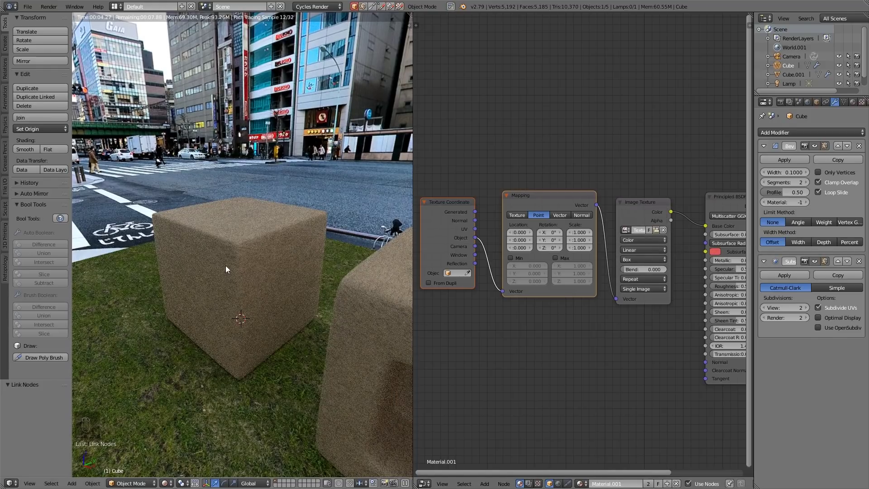
pyautogui.scroll(5, 292, 301)
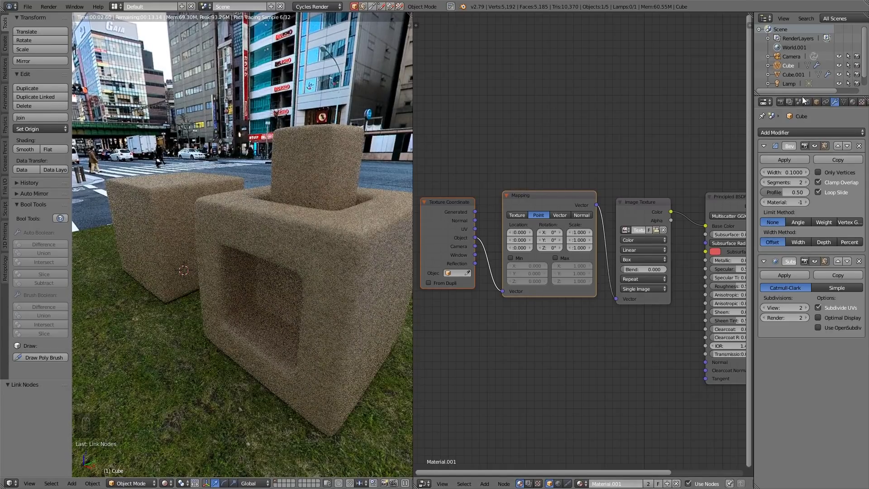
pyautogui.click(781, 102)
# Set the render device to GPU Compute and raise the Box projection Blend to 0.345
pyautogui.click(813, 177)
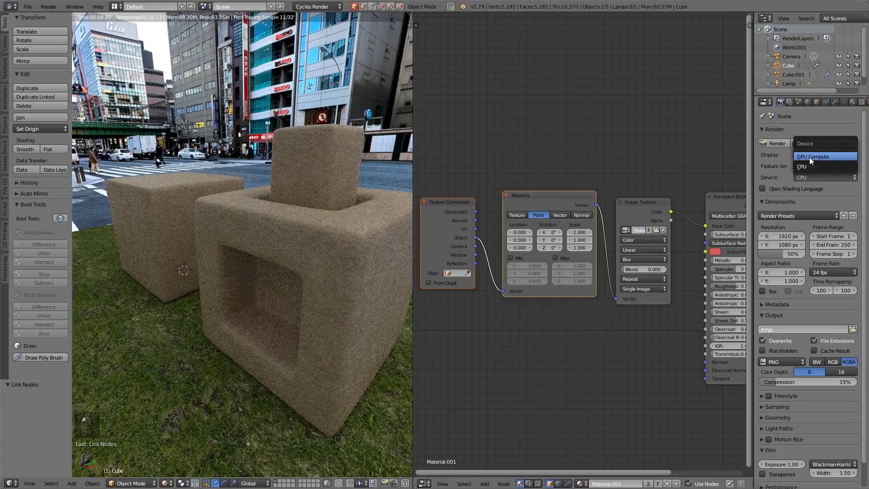
pyautogui.click(813, 159)
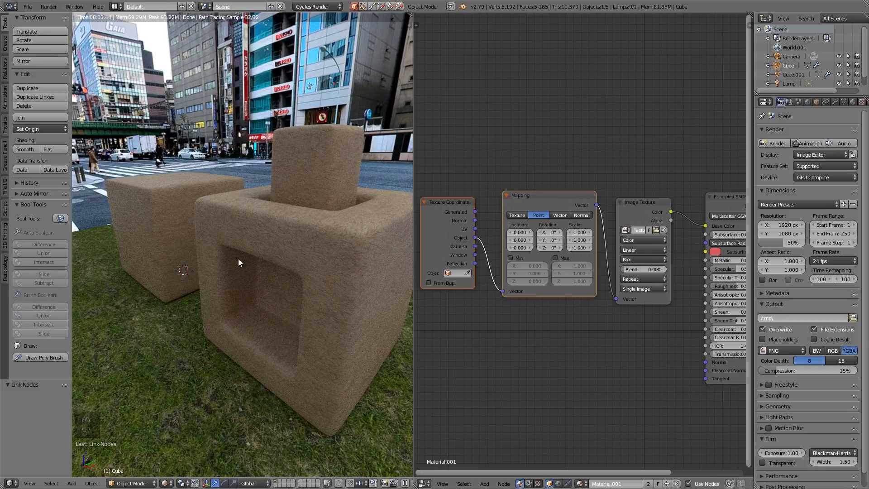
pyautogui.moveTo(643, 275); pyautogui.dragTo(682, 274)
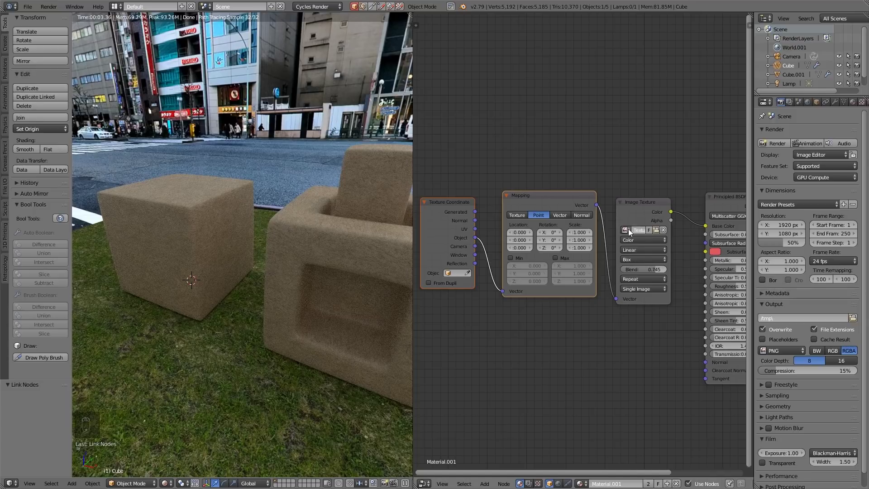
# Swap the cubes' image to seamless grass.jpg, back to the concrete image, then widen the node editor
pyautogui.click(629, 230)
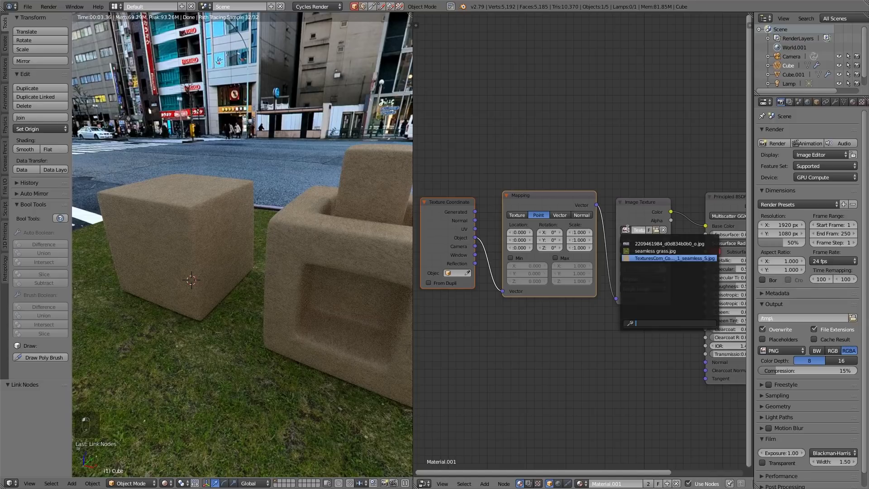
pyautogui.click(635, 251)
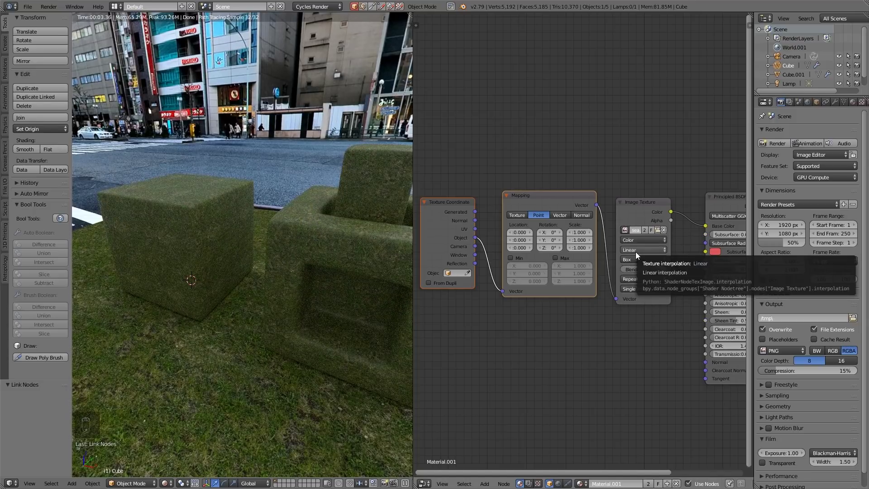
pyautogui.click(624, 230)
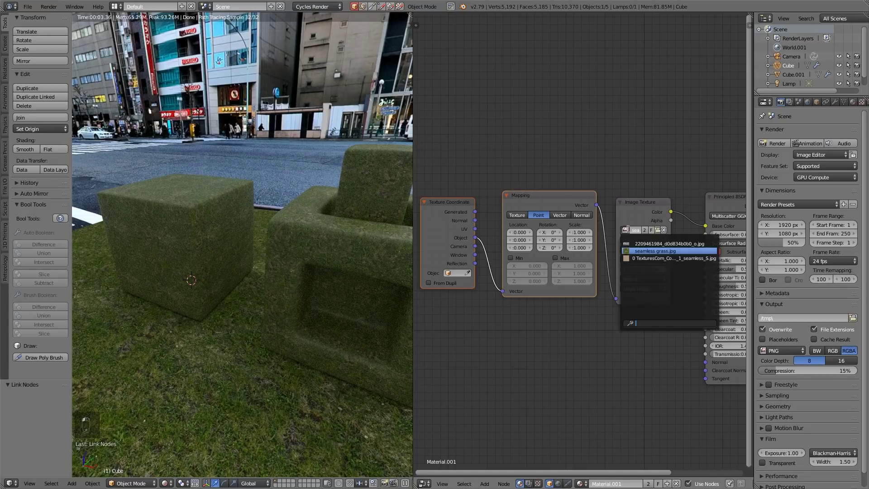
pyautogui.click(637, 257)
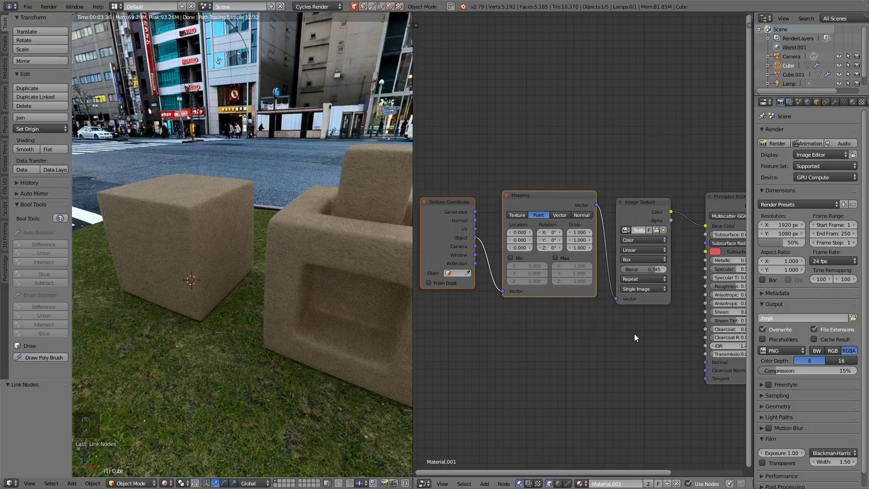
pyautogui.moveTo(412, 212); pyautogui.dragTo(303, 226)
# Move the Texture Coordinate, Mapping and Image Texture nodes up and to the left
pyautogui.moveTo(419, 206); pyautogui.dragTo(392, 183)
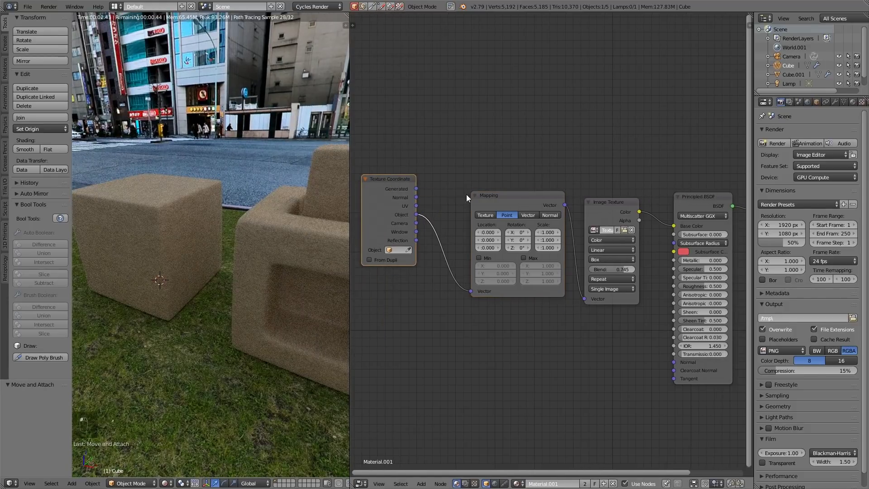
pyautogui.moveTo(487, 197); pyautogui.dragTo(453, 182)
pyautogui.moveTo(600, 197); pyautogui.dragTo(563, 172)
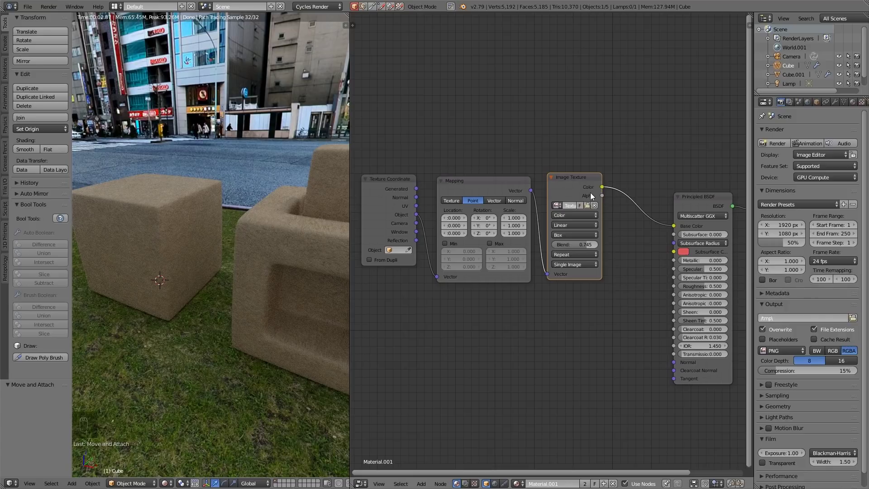
pyautogui.click(572, 185)
pyautogui.moveTo(572, 184); pyautogui.dragTo(555, 181)
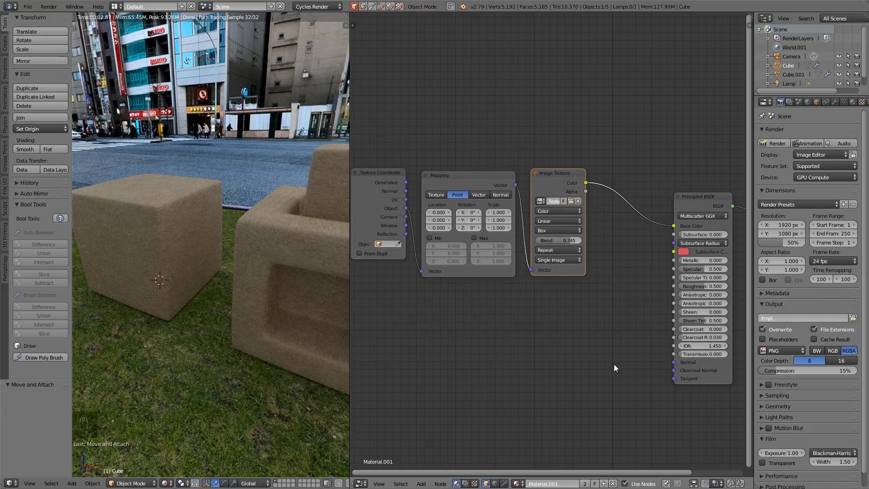
# Add a Bump node below the texture, driven by the Image Texture colour as height
pyautogui.hotkey('shift', 'a')
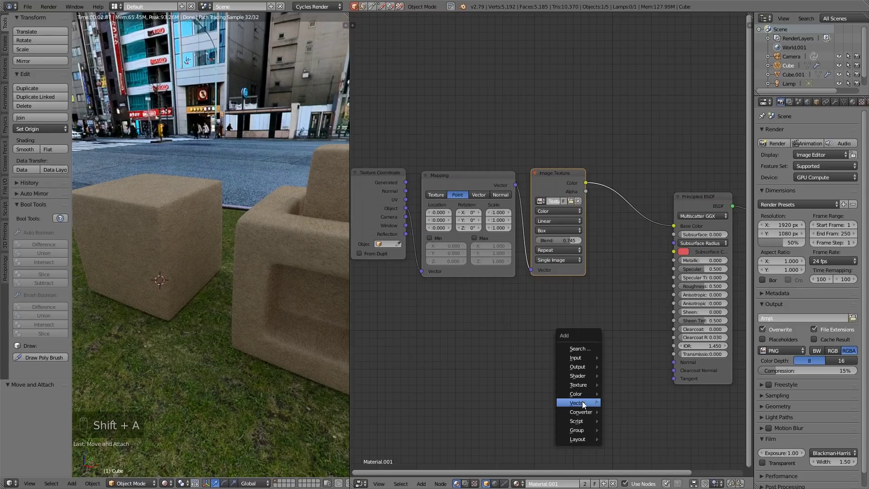
pyautogui.moveTo(582, 402)
pyautogui.click(623, 405)
pyautogui.click(585, 328)
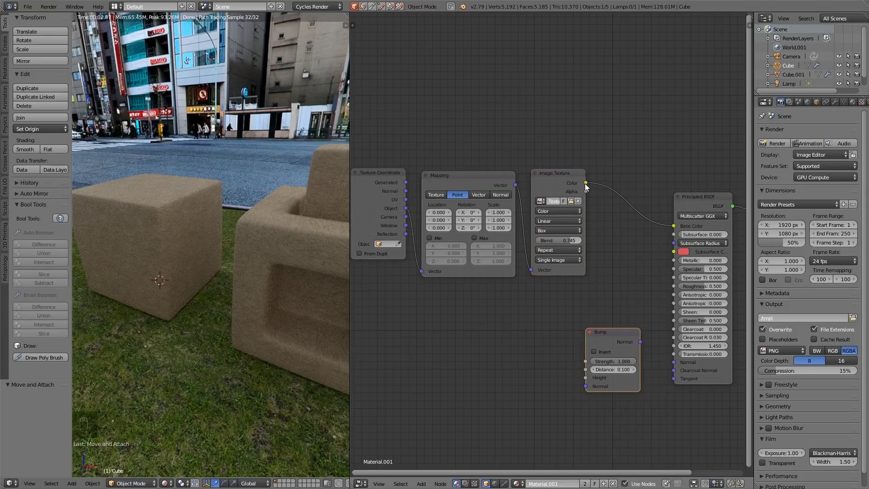
pyautogui.moveTo(584, 183); pyautogui.dragTo(588, 376)
pyautogui.moveTo(612, 335); pyautogui.dragTo(674, 362)
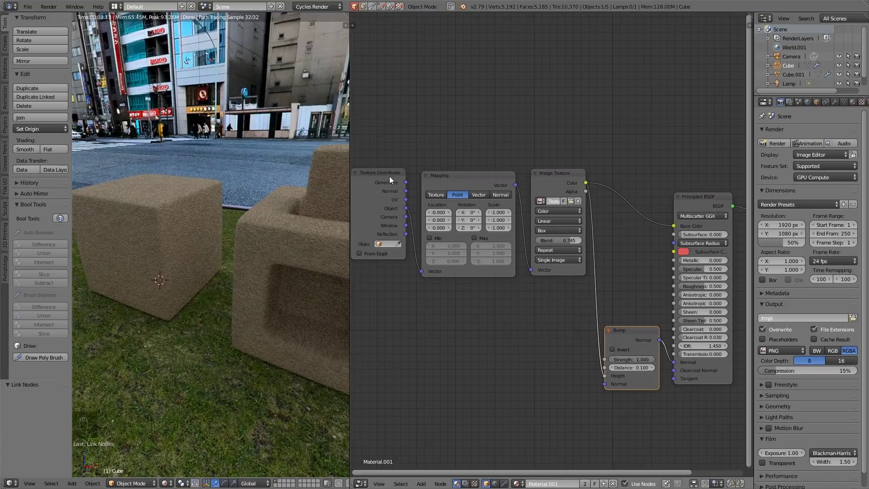
# Insert a ColorRamp node into the link between the image colour and Bump height
pyautogui.hotkey('shift', 'a')
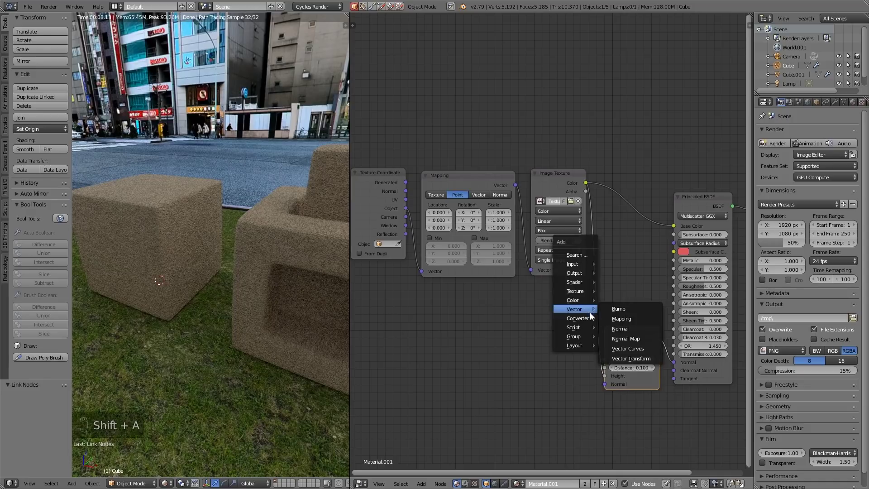
pyautogui.moveTo(587, 318)
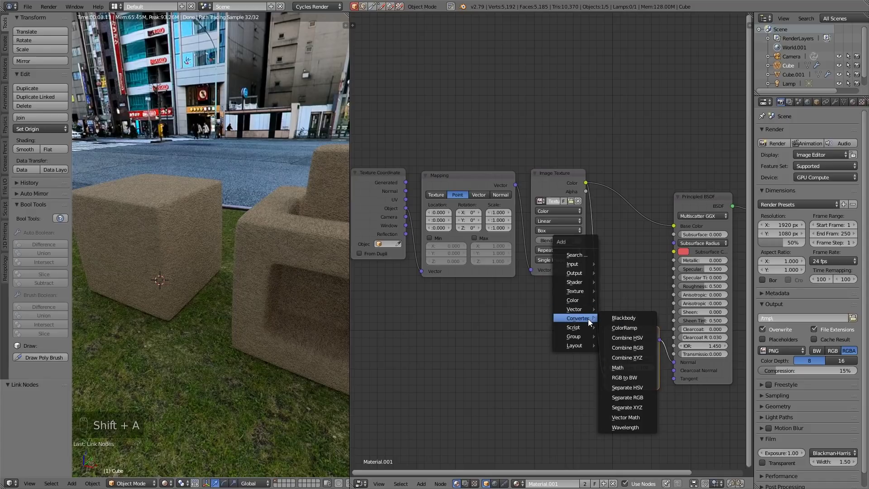
pyautogui.click(623, 328)
pyautogui.click(621, 328)
pyautogui.keyDown('ctrl'); pyautogui.scroll(-4, 552, 332); pyautogui.keyUp('ctrl')
pyautogui.scroll(2, 493, 372)
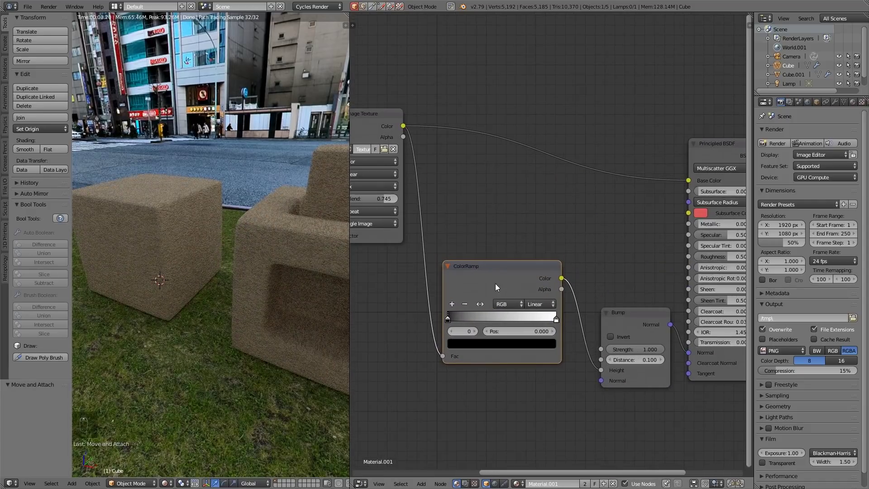
# Set the ColorRamp stops to 0.305 and 0.532, then lower Bump Strength to 0.364
pyautogui.keyDown('ctrl'); pyautogui.keyDown('shift'); pyautogui.click(491, 273); pyautogui.keyUp('shift'); pyautogui.keyUp('ctrl')
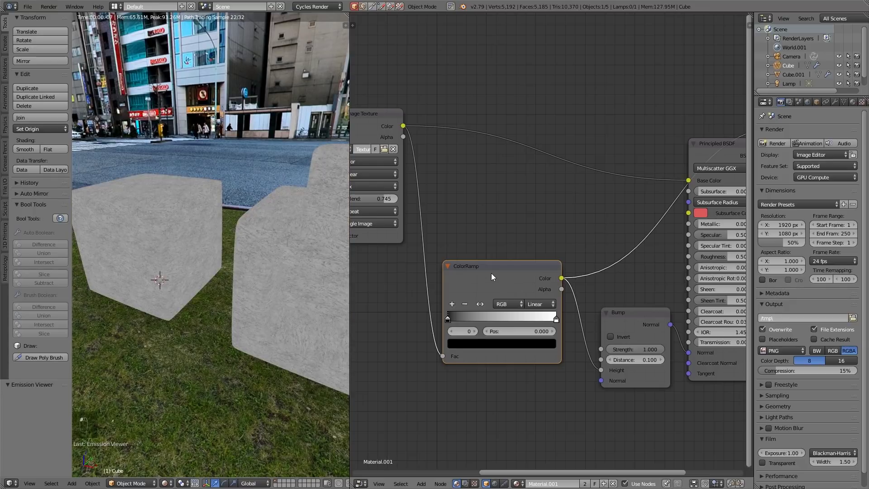
pyautogui.press('n')
pyautogui.press('n')
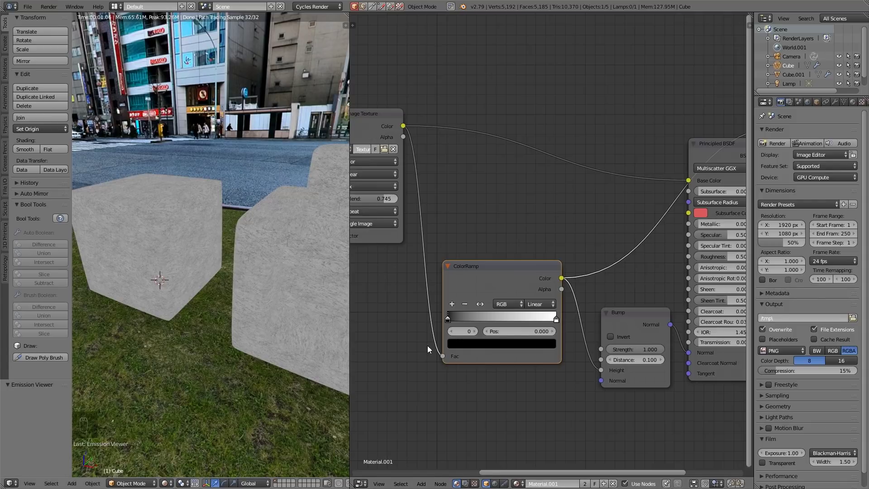
pyautogui.moveTo(448, 320); pyautogui.dragTo(481, 319)
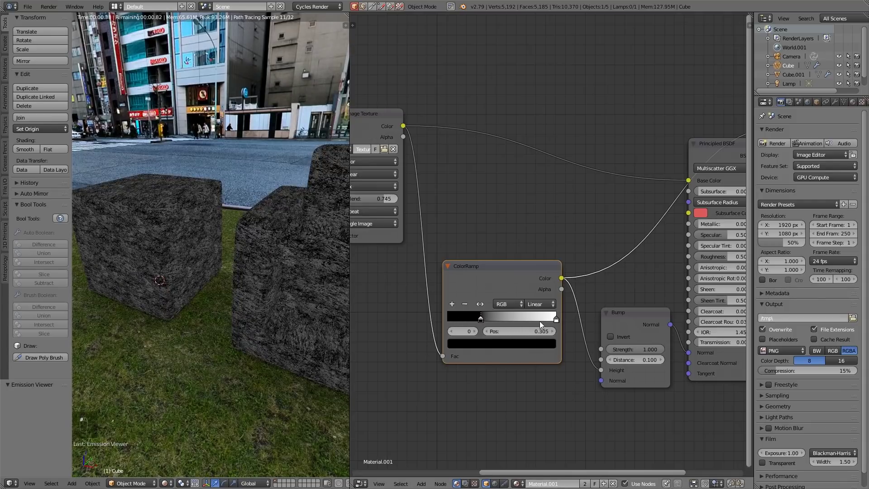
pyautogui.moveTo(540, 321); pyautogui.dragTo(488, 321)
pyautogui.keyDown('ctrl'); pyautogui.keyDown('shift'); pyautogui.click(710, 150); pyautogui.keyUp('shift'); pyautogui.keyUp('ctrl')
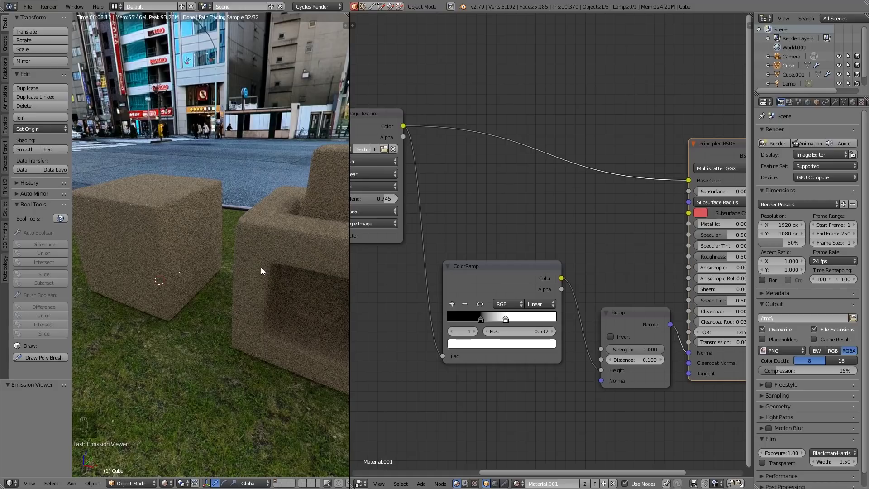
pyautogui.moveTo(638, 349); pyautogui.dragTo(598, 349)
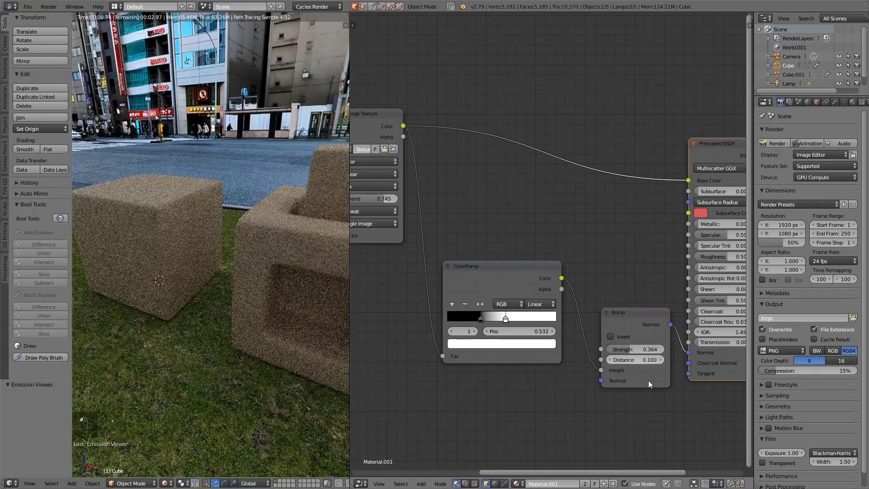
# Route the concrete colour into Roughness through a duplicated ColorRamp, then raise the Principled BSDF node
pyautogui.scroll(-3, 601, 242)
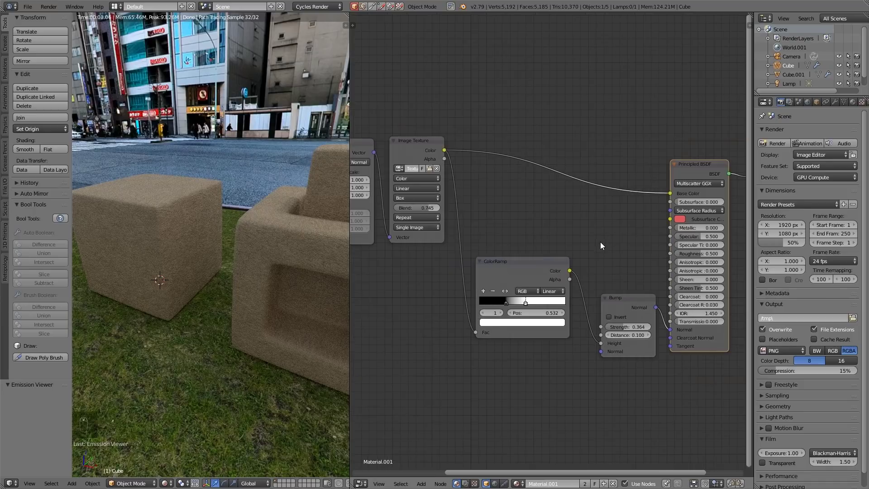
pyautogui.moveTo(452, 114); pyautogui.dragTo(672, 253)
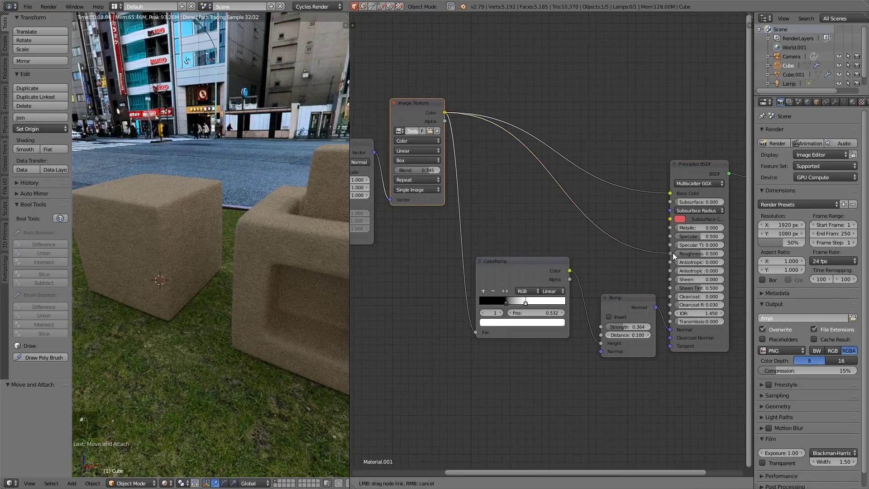
pyautogui.click(533, 260)
pyautogui.hotkey('shift', 'd')
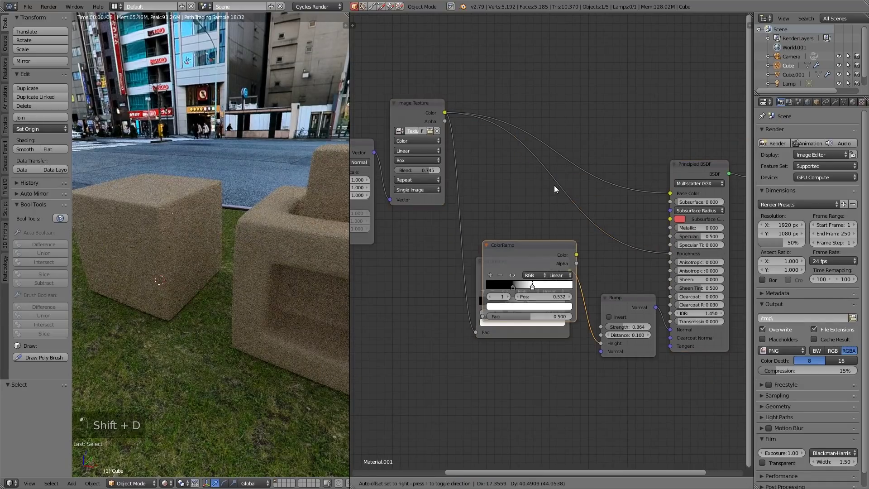
pyautogui.click(555, 181)
pyautogui.keyDown('ctrl'); pyautogui.keyDown('shift'); pyautogui.click(538, 201); pyautogui.keyUp('shift'); pyautogui.keyUp('ctrl')
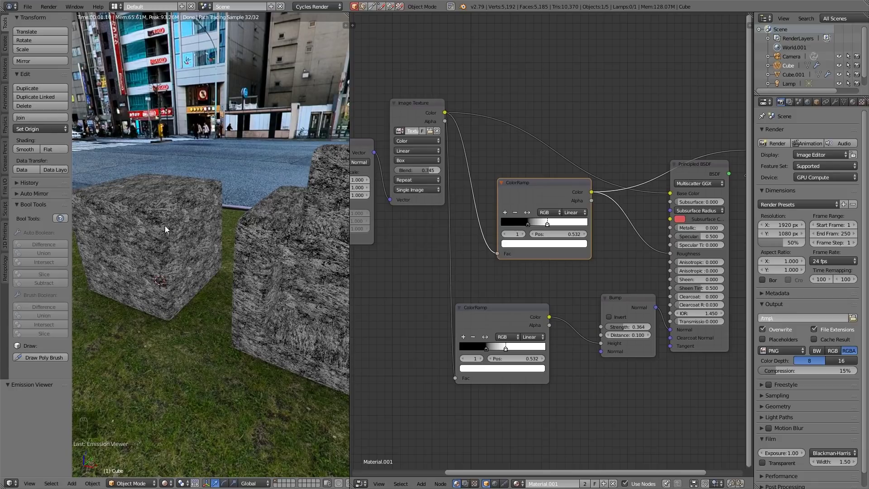
pyautogui.keyDown('ctrl'); pyautogui.keyDown('shift'); pyautogui.click(689, 171); pyautogui.keyUp('shift'); pyautogui.keyUp('ctrl')
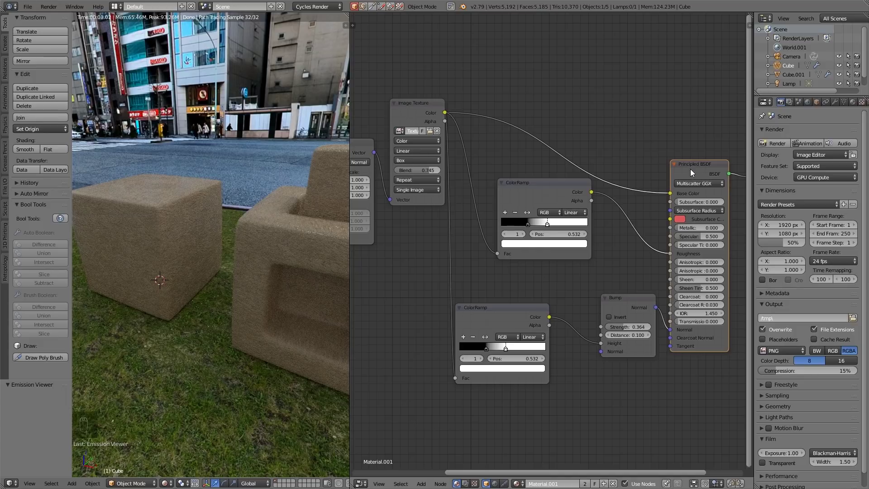
pyautogui.moveTo(695, 166); pyautogui.dragTo(686, 118)
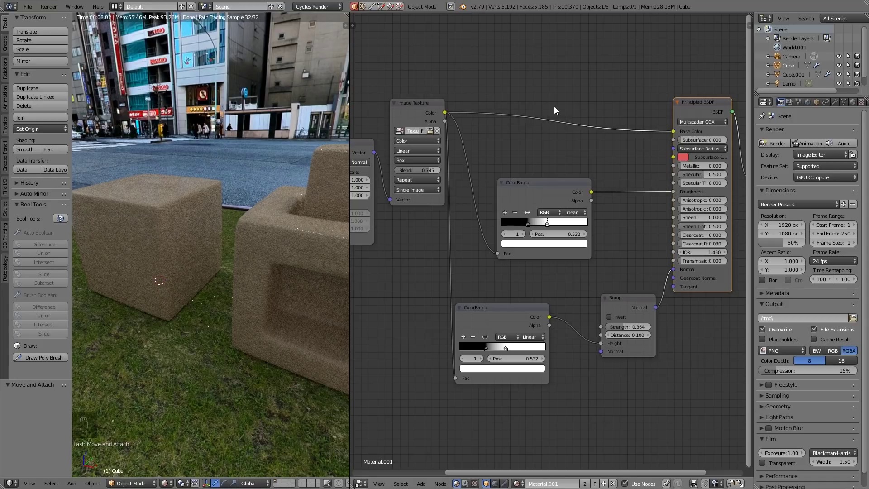
# Add an RGB Curves node on the Base Color link and move it up
pyautogui.hotkey('shift', 'a')
pyautogui.moveTo(554, 107)
pyautogui.moveTo(549, 88)
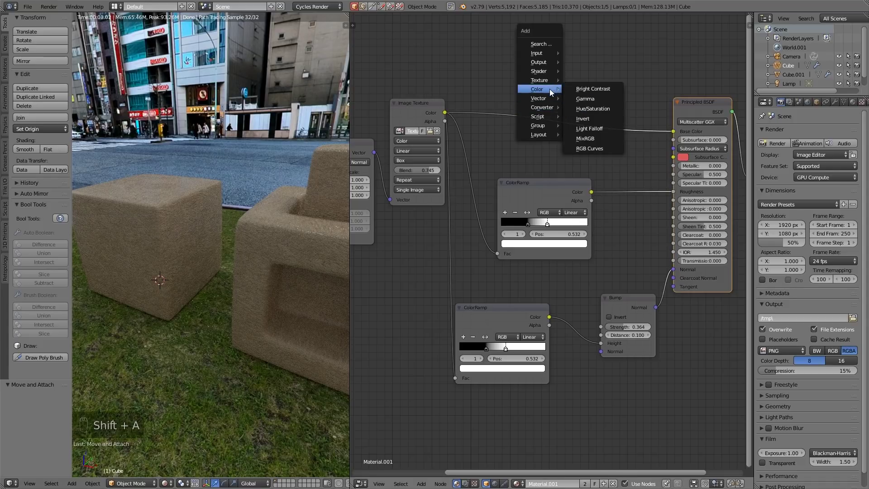
pyautogui.click(584, 148)
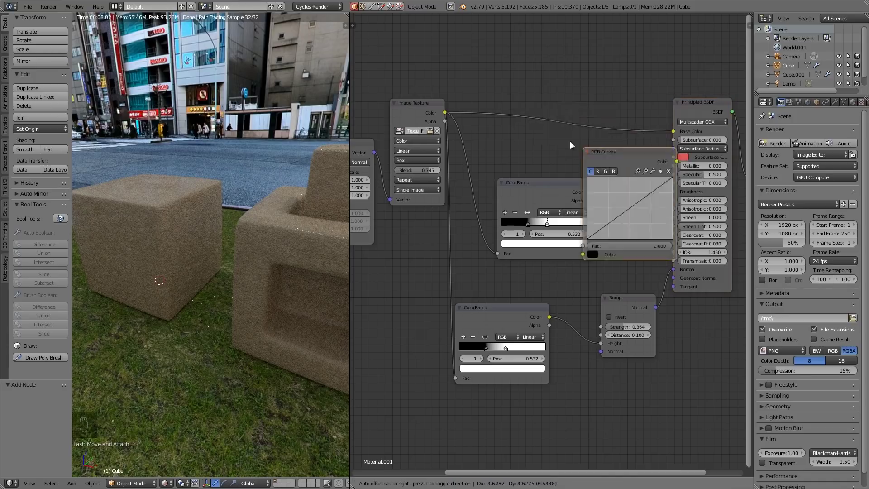
pyautogui.click(504, 57)
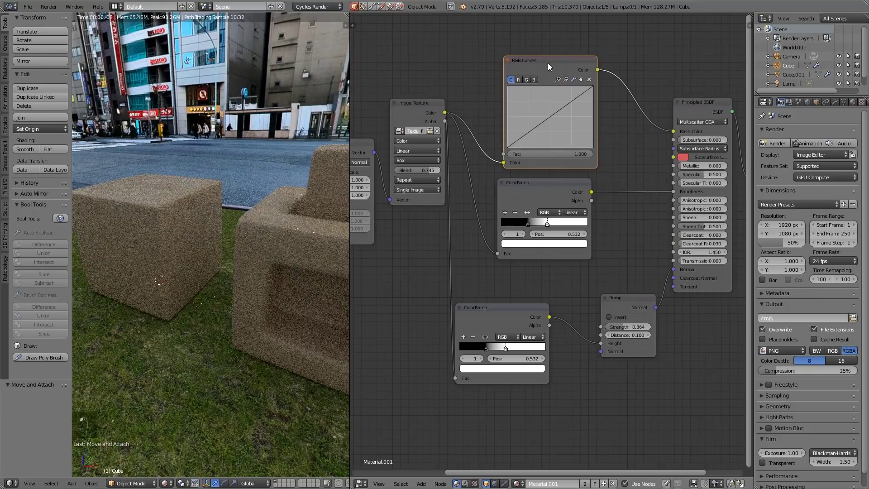
pyautogui.moveTo(548, 66); pyautogui.dragTo(576, 51)
# Raise the red curve and pull a green curve point down for a pink tint
pyautogui.click(546, 64)
pyautogui.moveTo(578, 100); pyautogui.dragTo(572, 88)
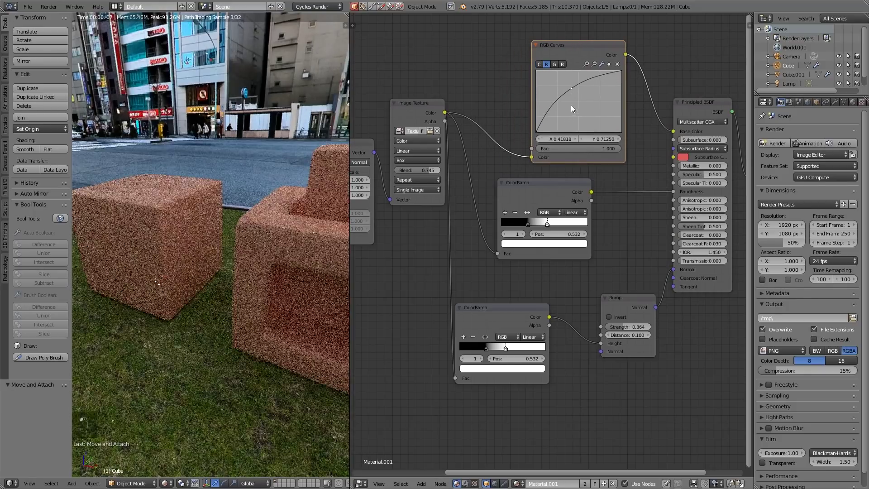
pyautogui.click(555, 64)
pyautogui.click(578, 100)
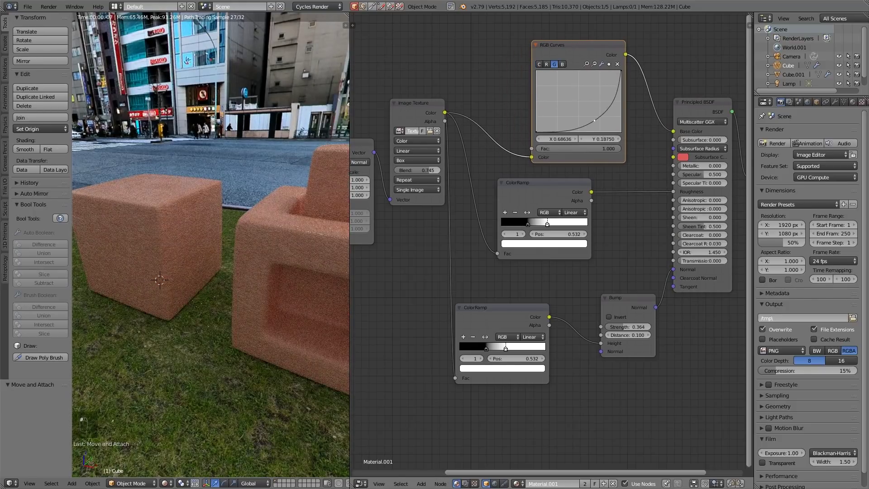
pyautogui.moveTo(596, 122); pyautogui.dragTo(598, 120)
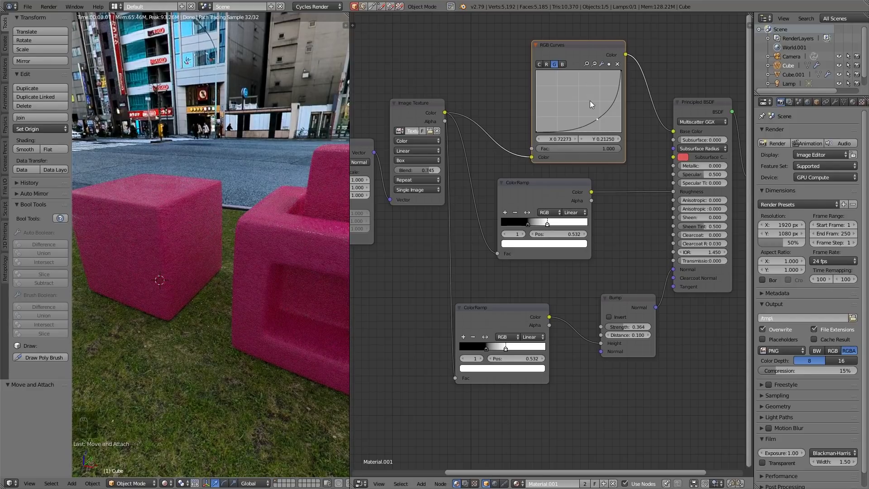
# Convert the RGB Curves node into a Hue Saturation Value node and nudge it down
pyautogui.hotkey('shift', 's')
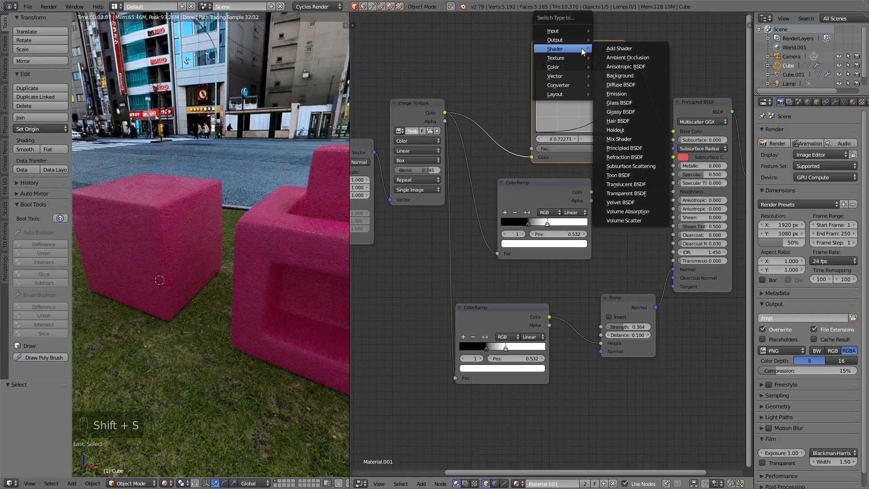
pyautogui.moveTo(566, 67)
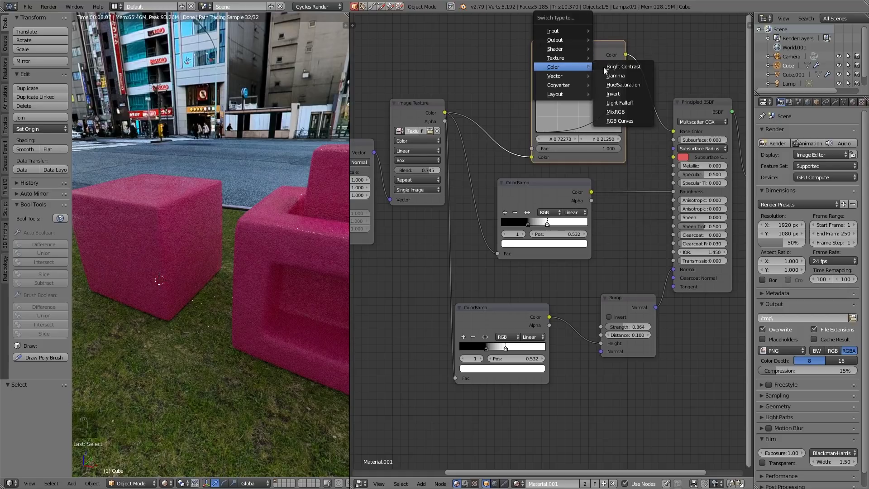
pyautogui.click(626, 84)
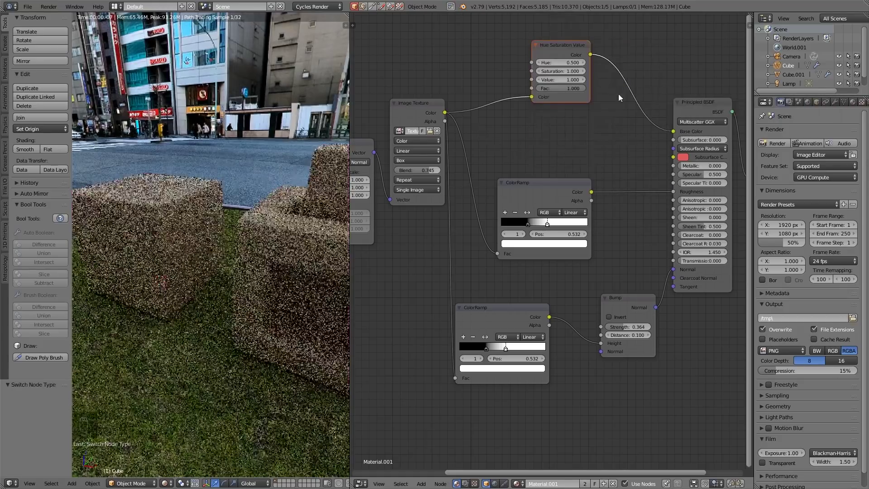
pyautogui.moveTo(563, 54); pyautogui.dragTo(562, 70)
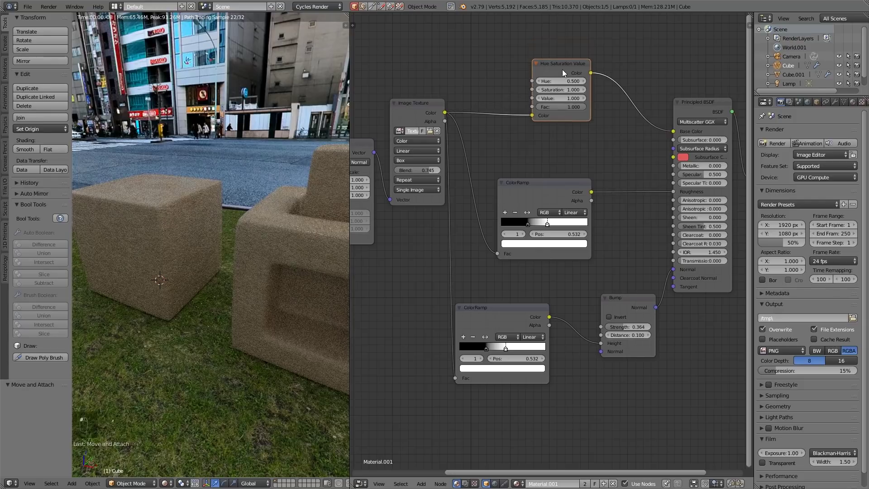
# Lower Hue to 0.100, raise it through 0.400, and settle on 0.500
pyautogui.click(542, 83)
pyautogui.click(542, 83)
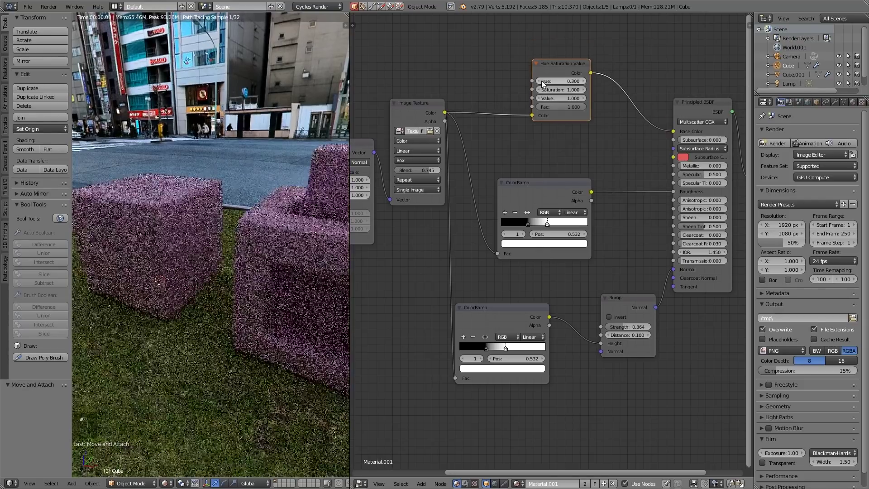
pyautogui.click(541, 82)
pyautogui.click(541, 82)
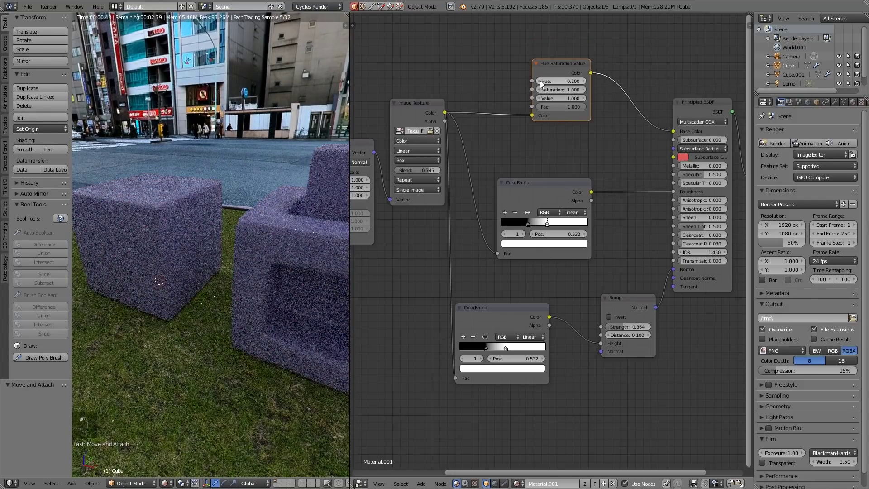
pyautogui.click(583, 85)
pyautogui.hotkey('ctrl', 'z')
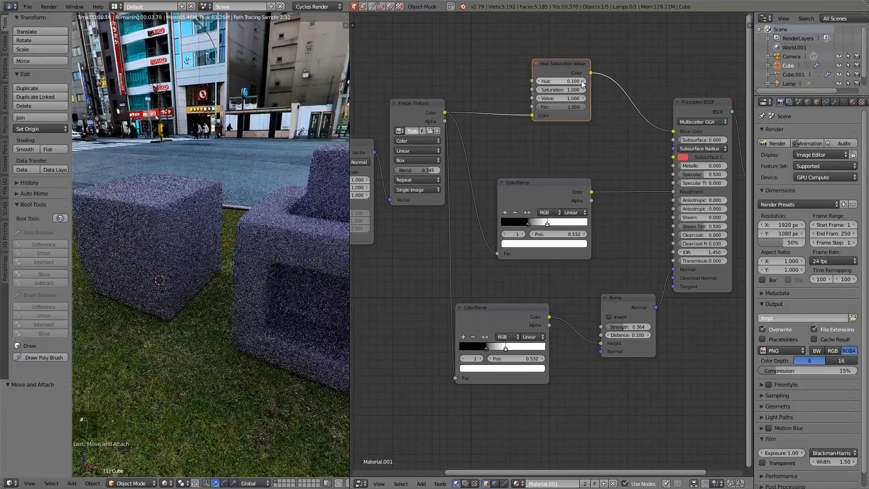
pyautogui.click(582, 81)
pyautogui.click(582, 82)
pyautogui.click(582, 82)
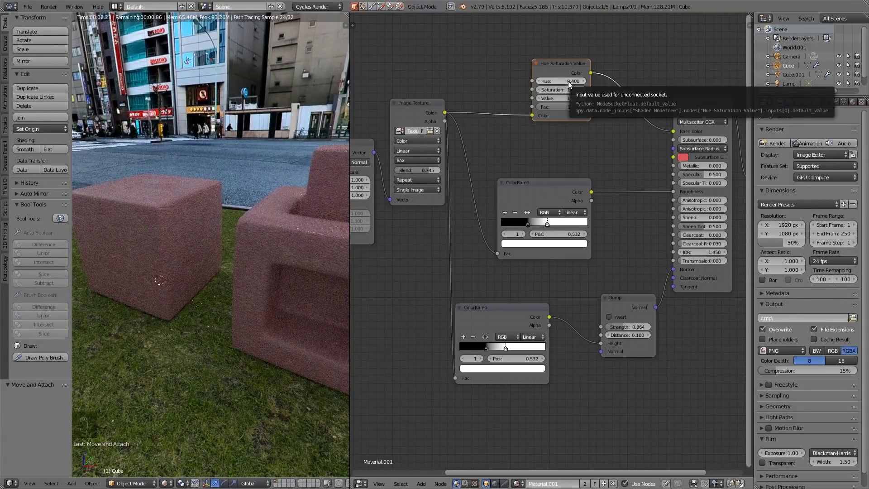
pyautogui.click(583, 81)
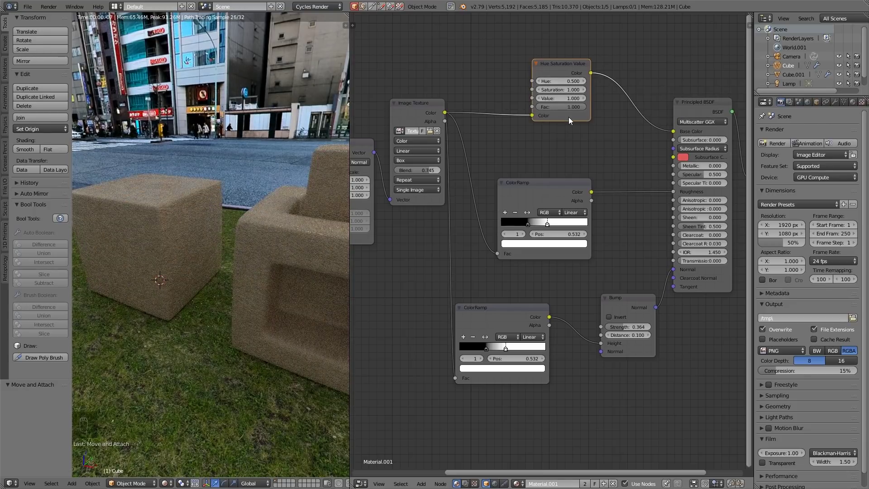
# Frame all material nodes, from Texture Coordinate and Mapping to the output, using Home
pyautogui.press('Home')
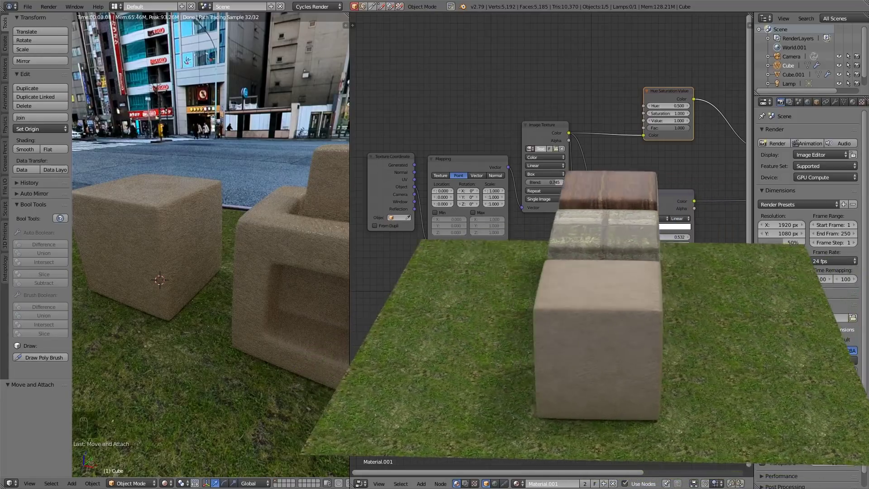